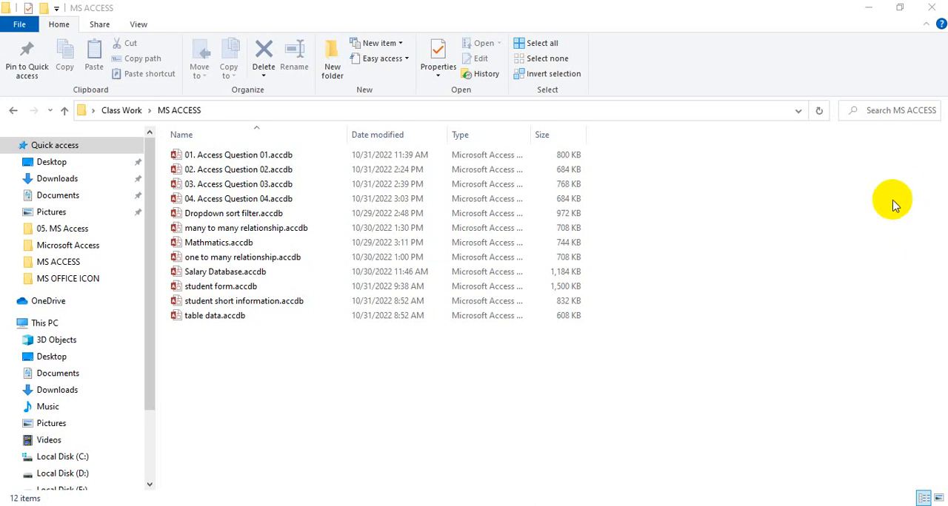
Create a Microsoft Access database named Import Excel in the MS ACCESS folder and open it with its content enabled
right_click(207, 359)
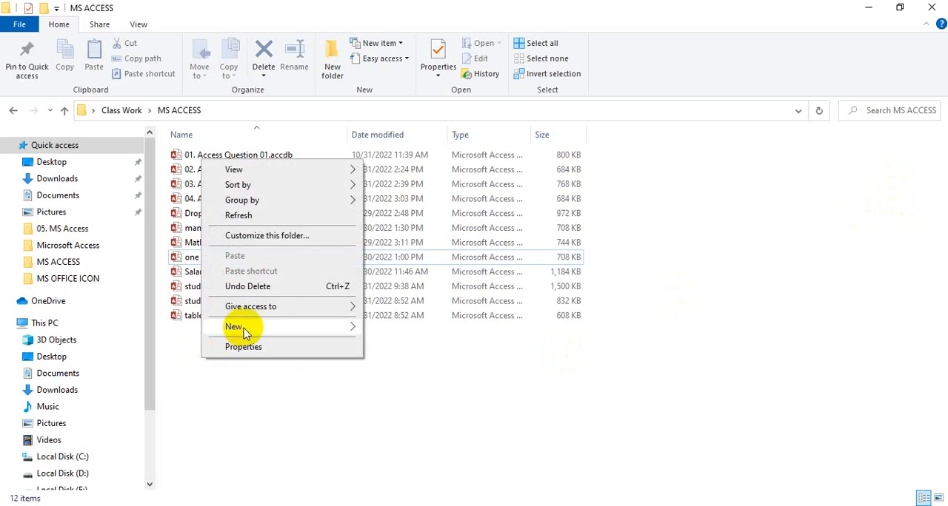
mouse_move(244, 331)
right_click(243, 408)
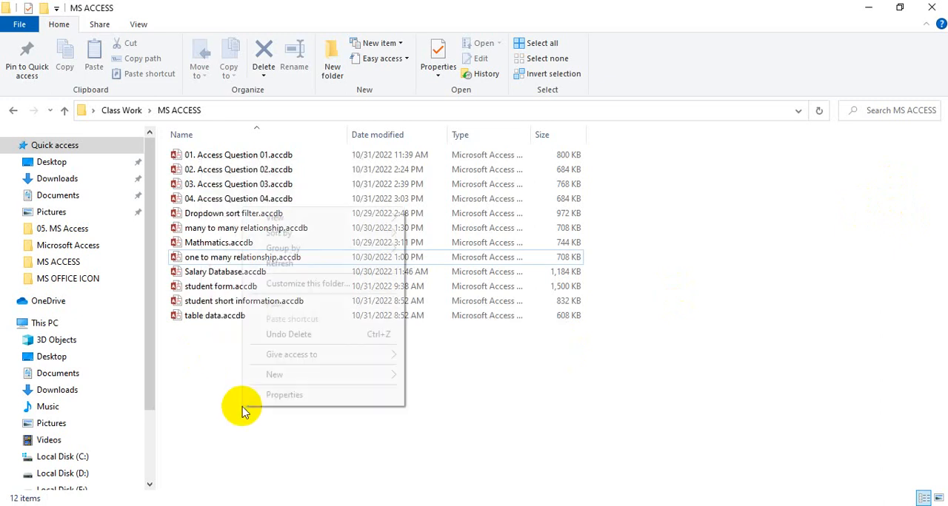
mouse_move(269, 372)
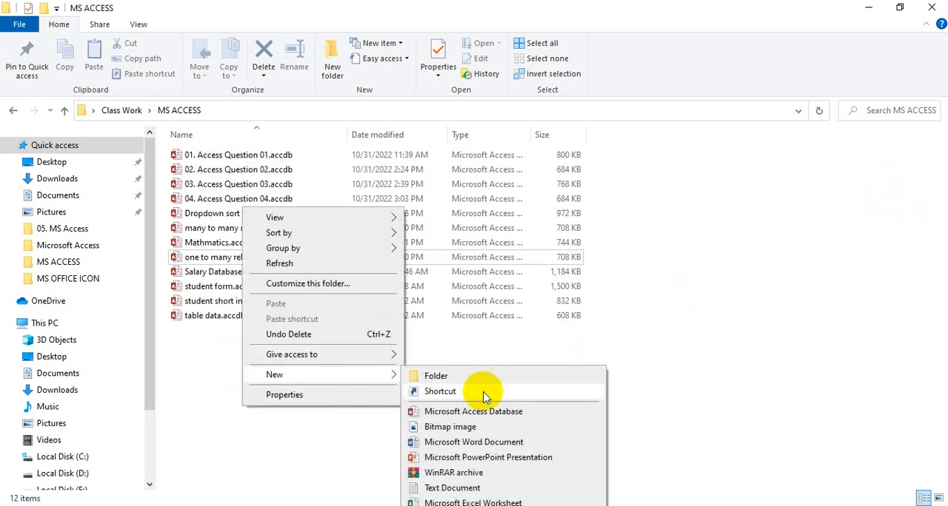
click(465, 409)
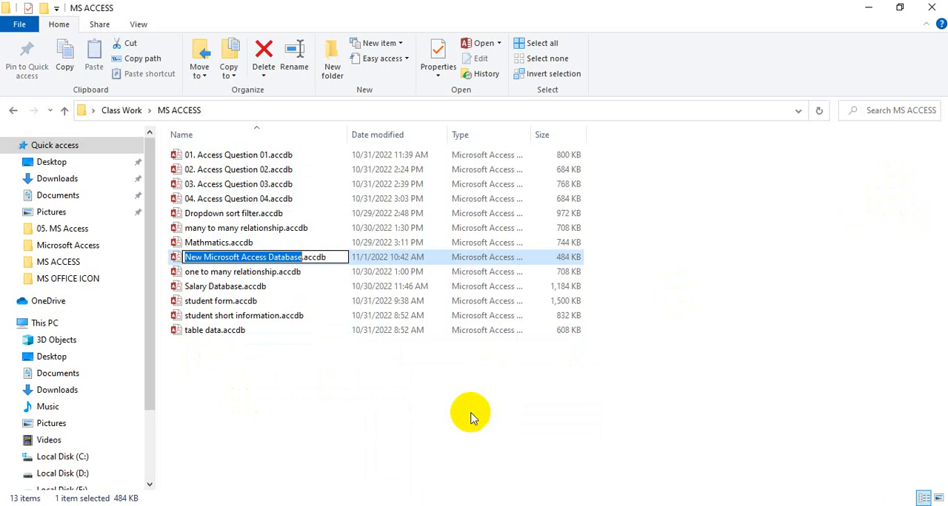
text(Imp)
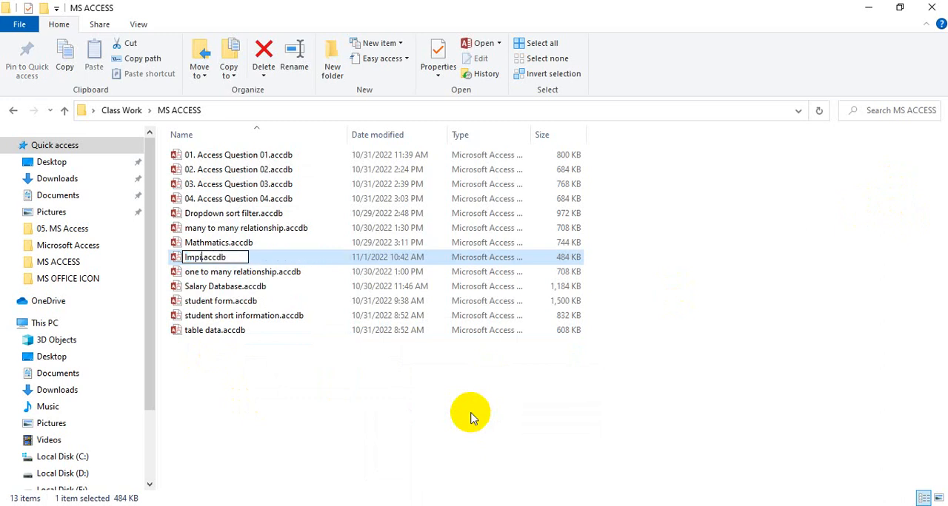
text(ort Exv)
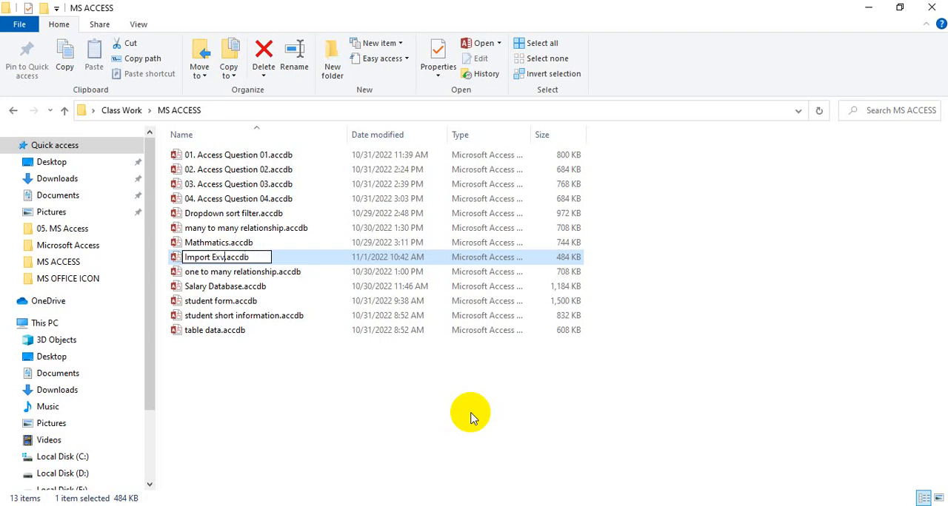
key(BackSpace)
text(cel)
key(Return)
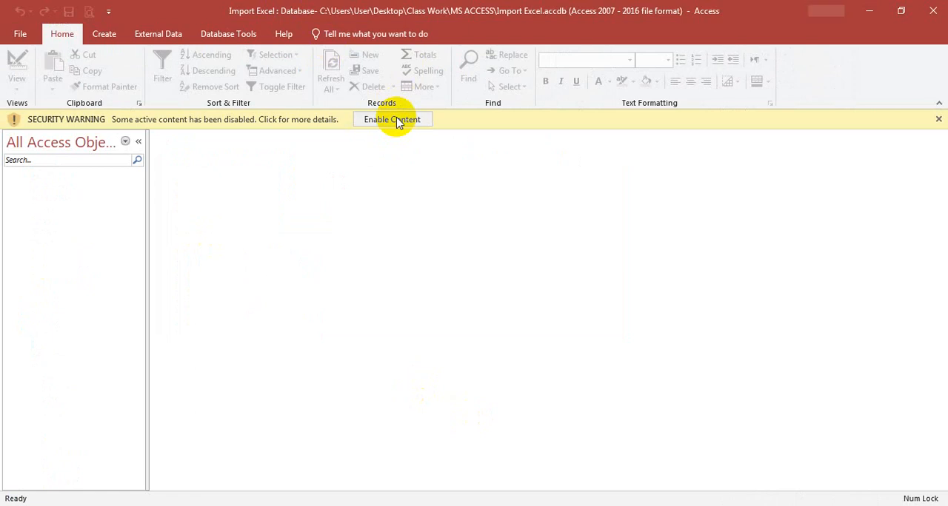
click(393, 120)
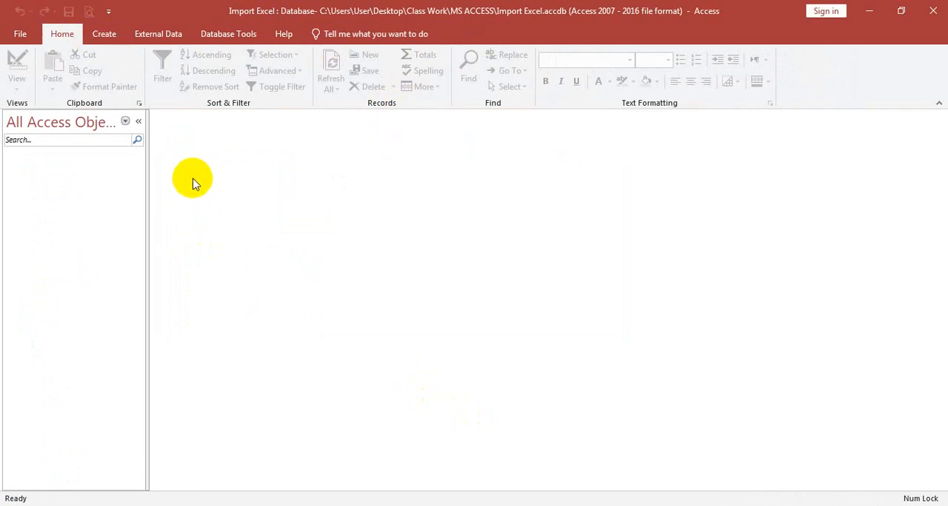
click(116, 37)
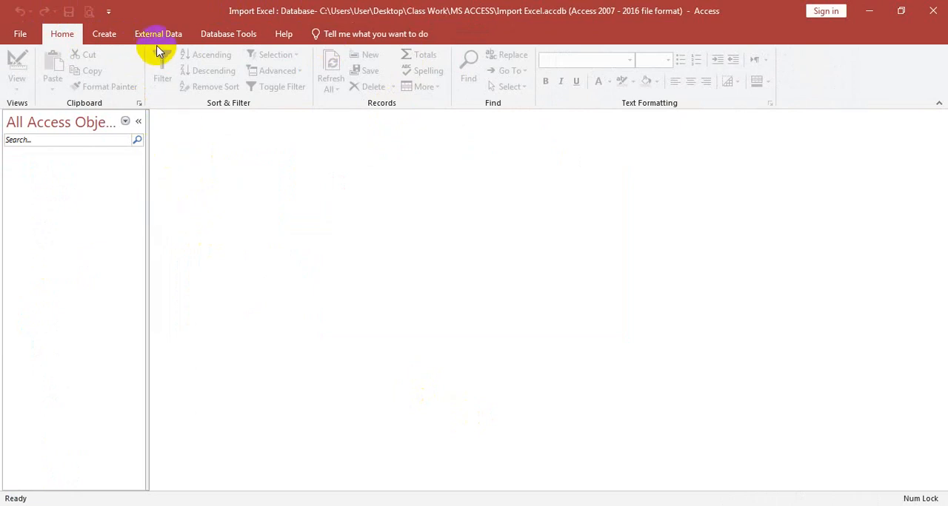
click(156, 35)
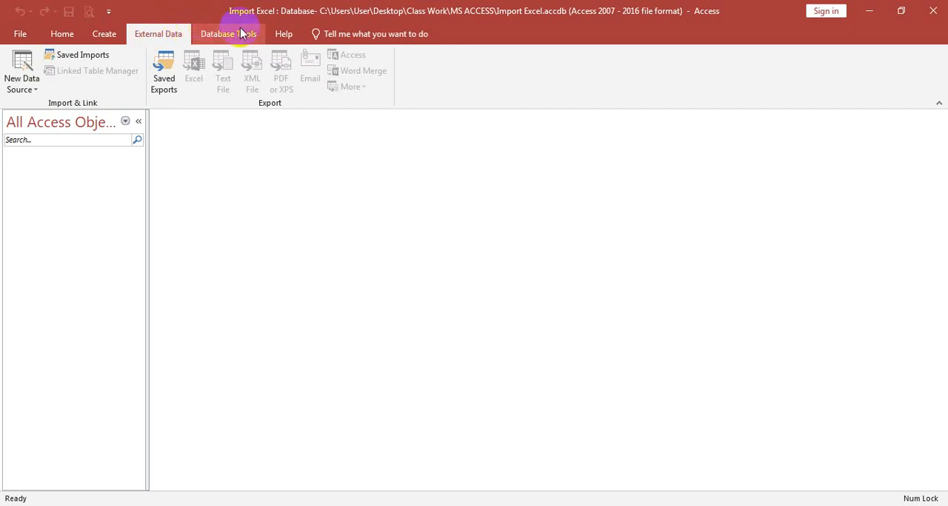
click(210, 38)
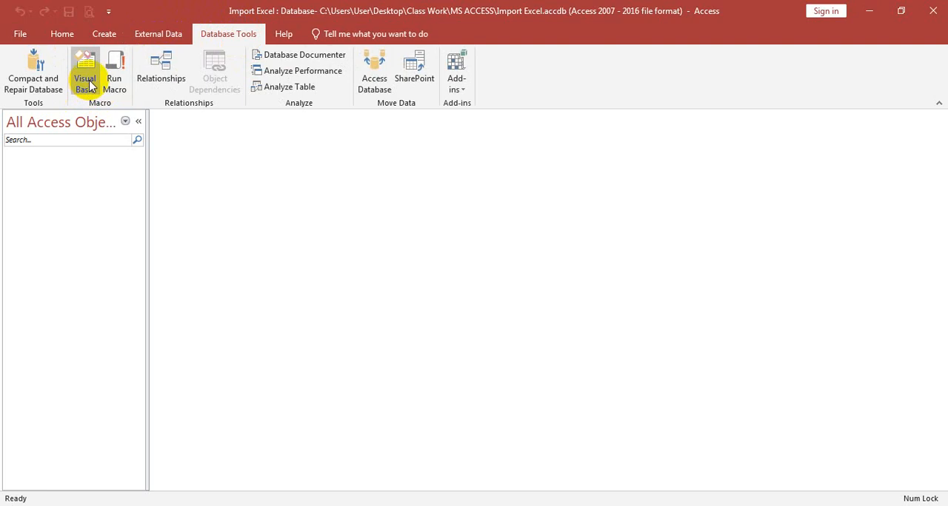
click(85, 83)
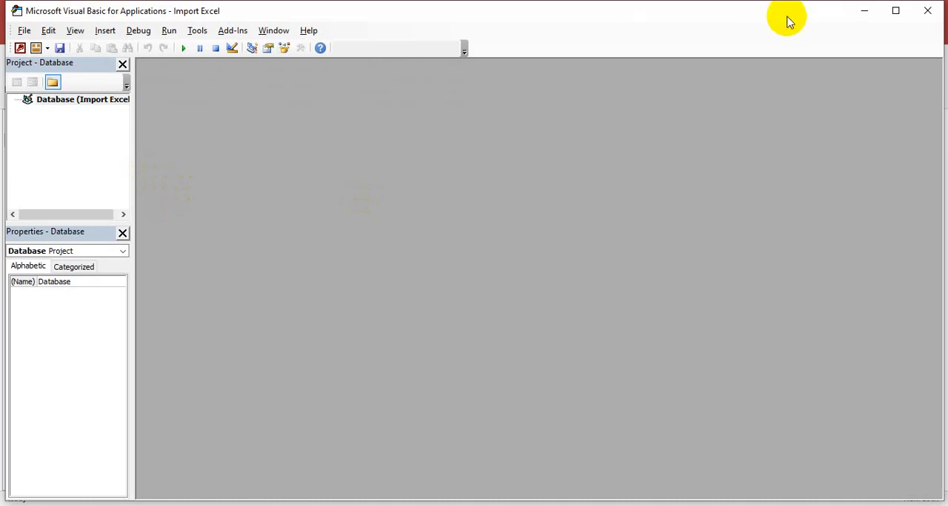
click(926, 10)
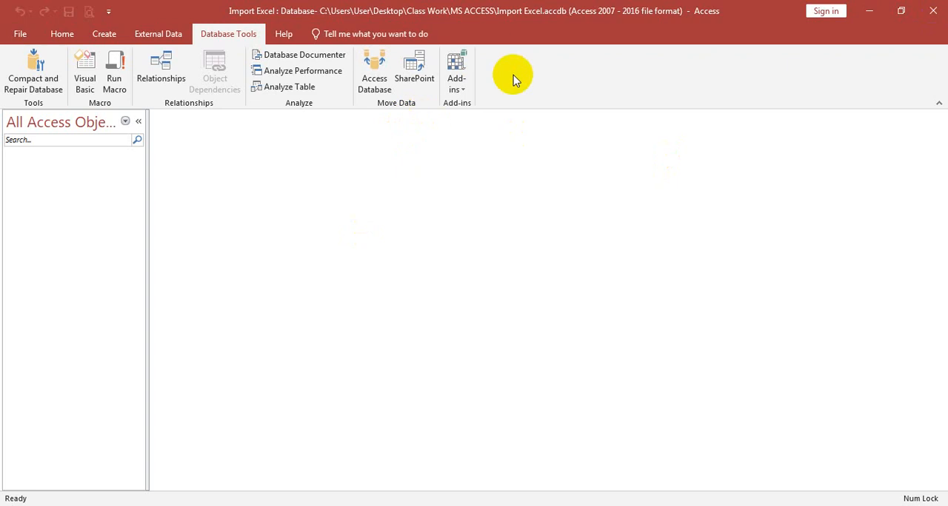
Start importing external data from an Excel file into the database
click(156, 37)
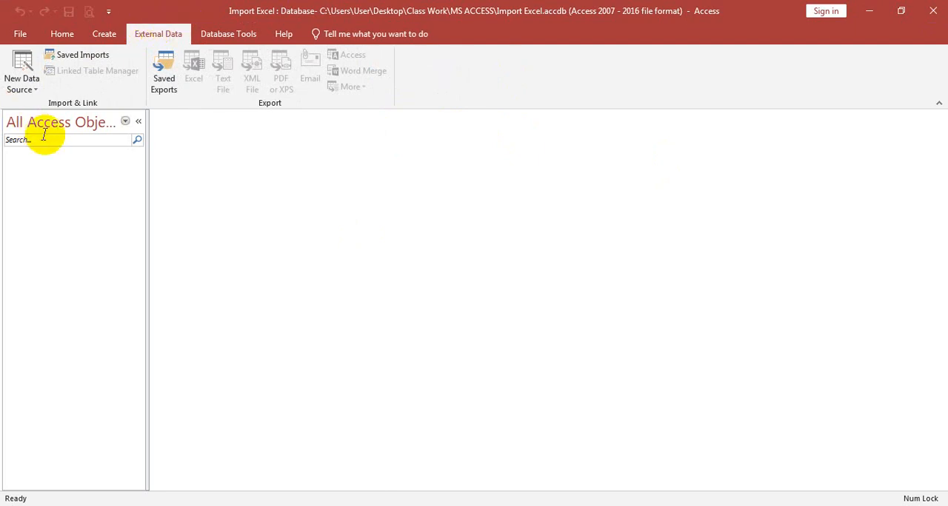
click(34, 89)
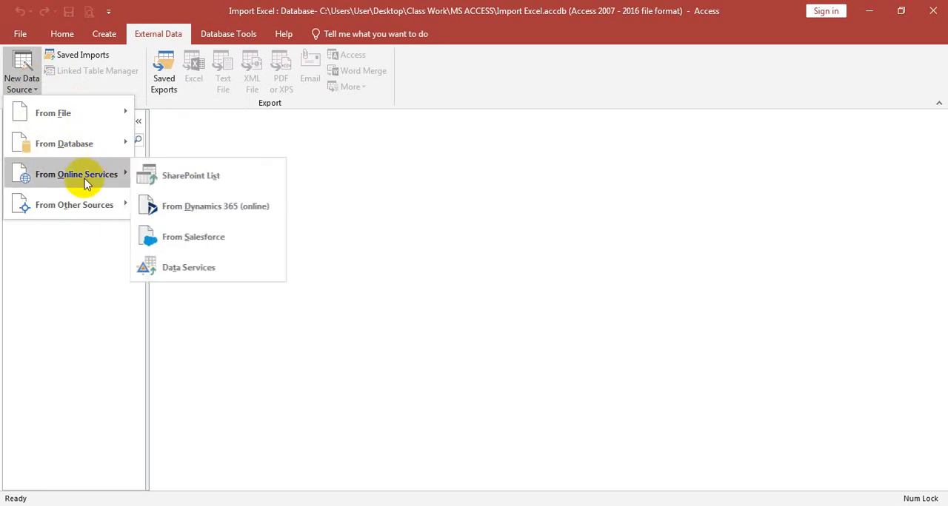
mouse_move(100, 209)
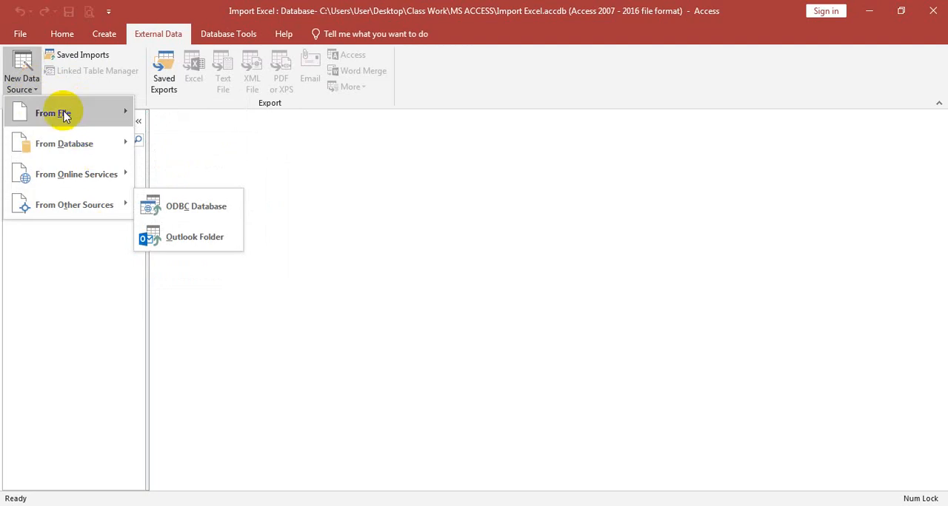
mouse_move(64, 112)
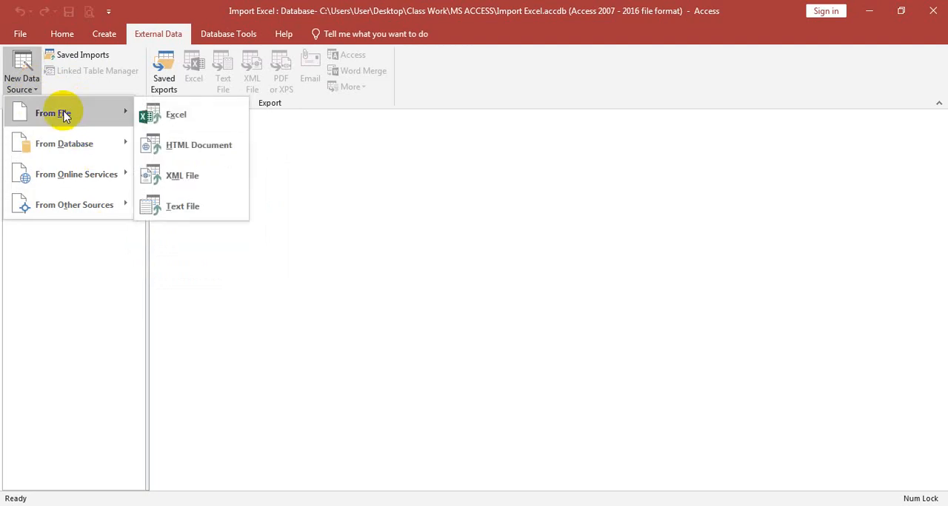
click(181, 122)
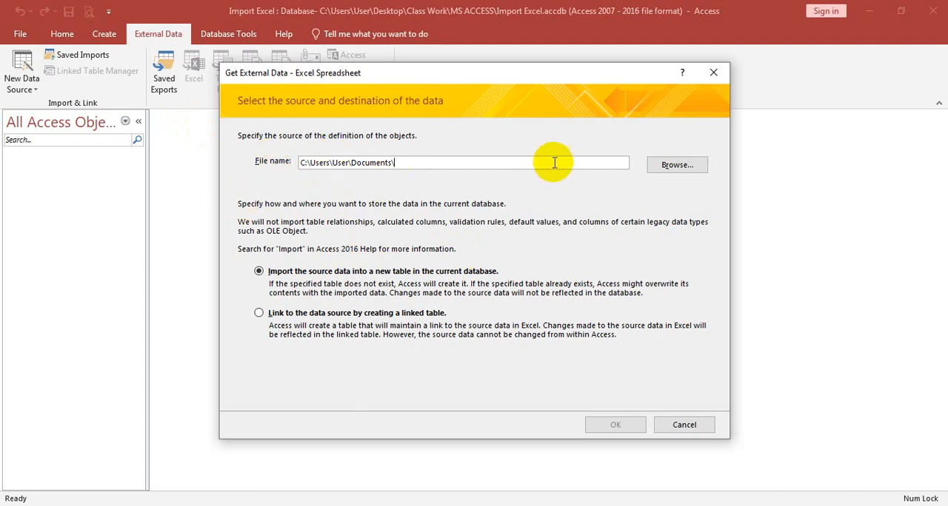
Choose Student Daily Marks.xlsx from Desktop > Class Work > Student Information as the source to import into a new table
click(661, 165)
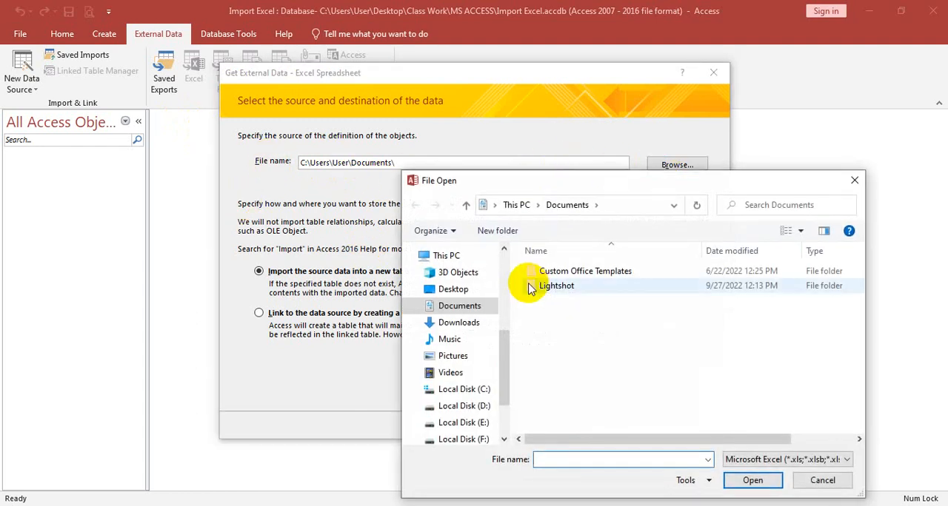
scroll(448, 325, down, 1)
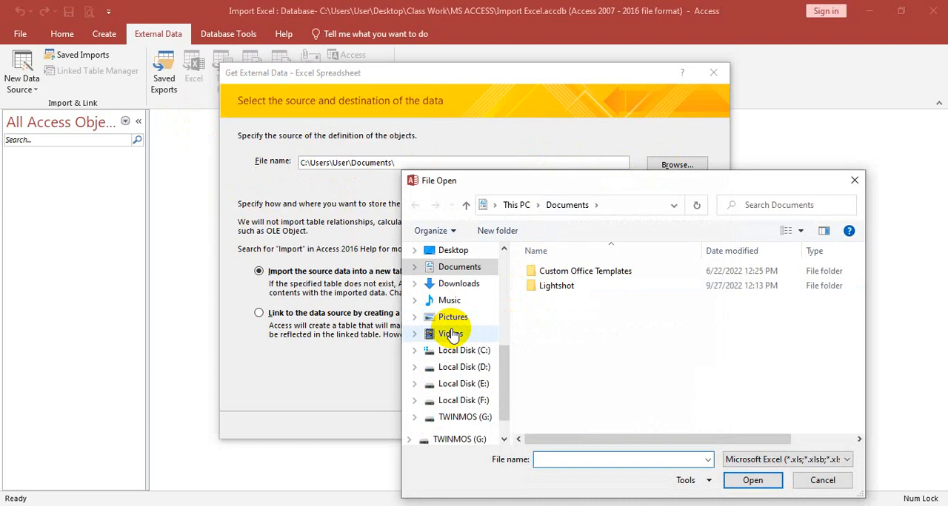
scroll(453, 296, up, 2)
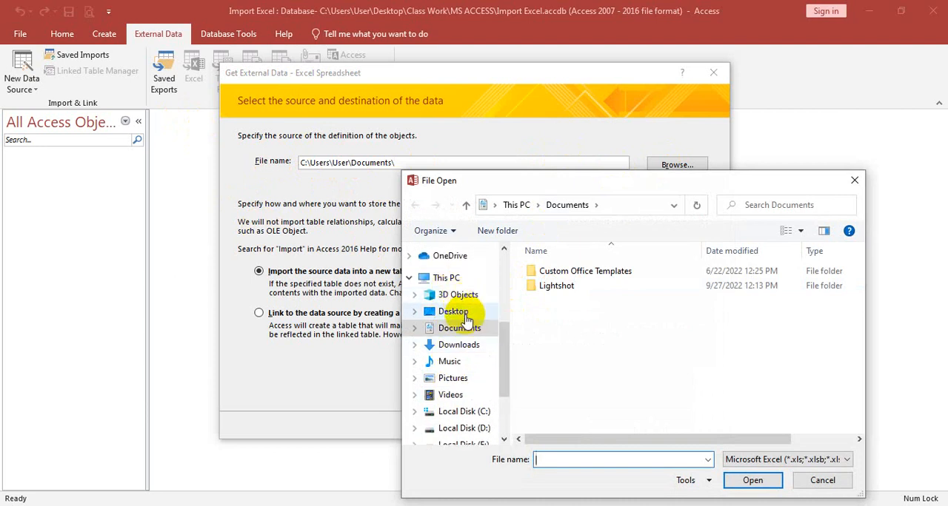
click(453, 311)
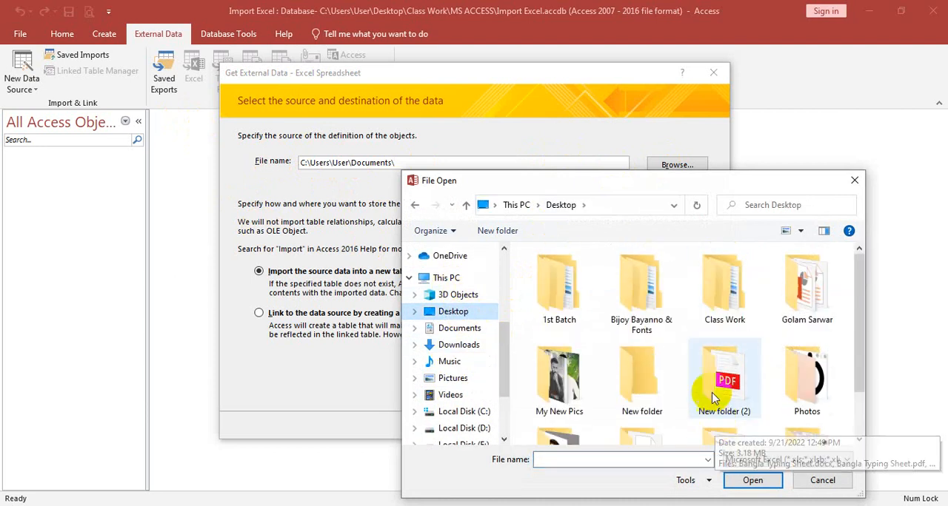
double_click(722, 296)
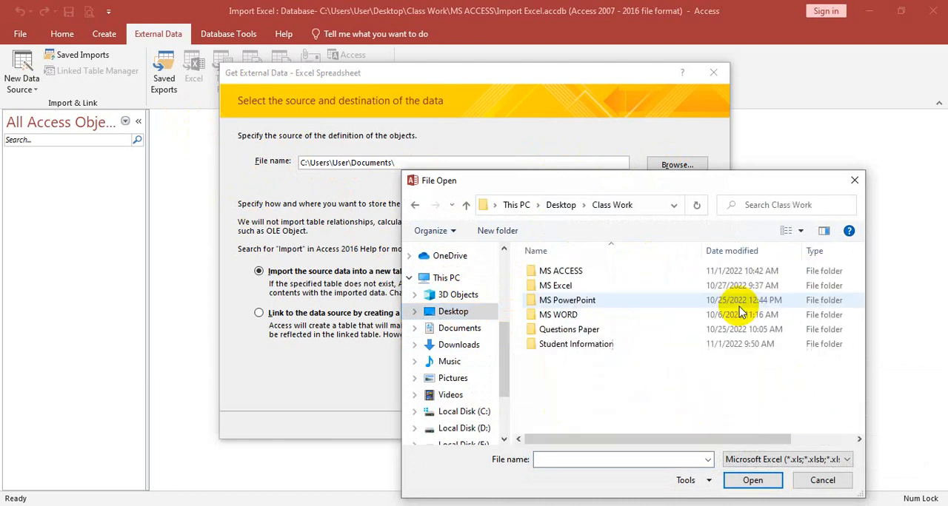
double_click(577, 348)
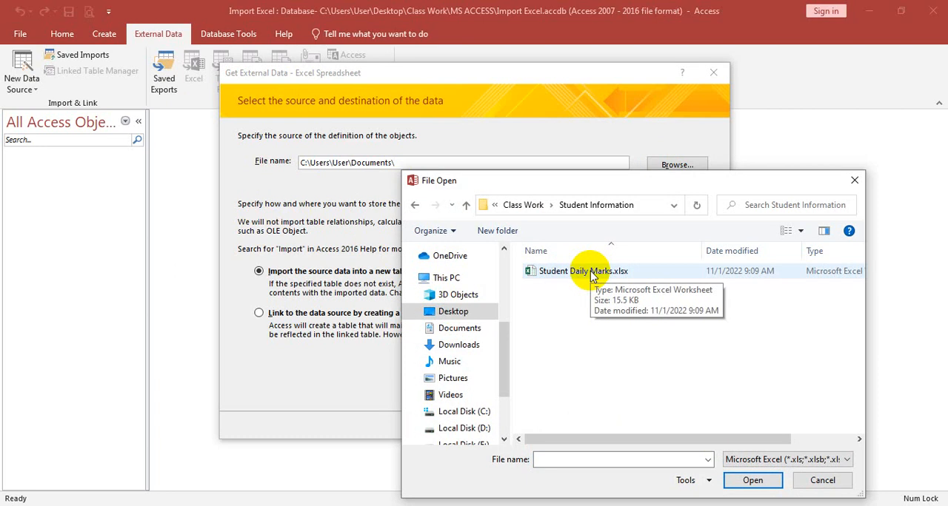
click(591, 275)
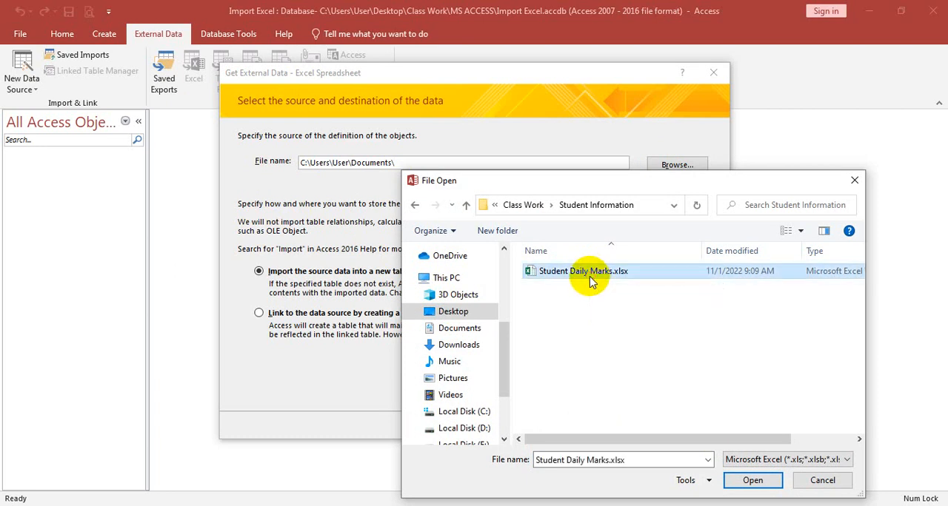
click(752, 481)
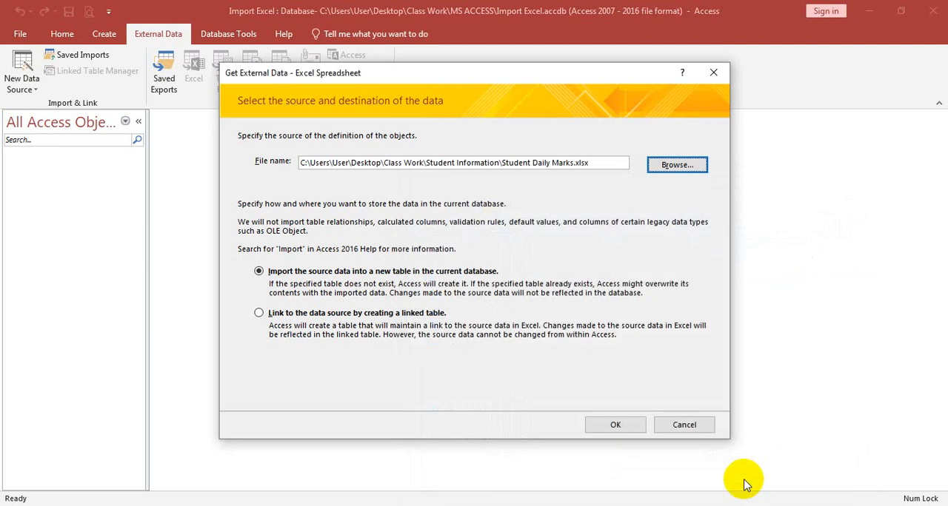
click(638, 427)
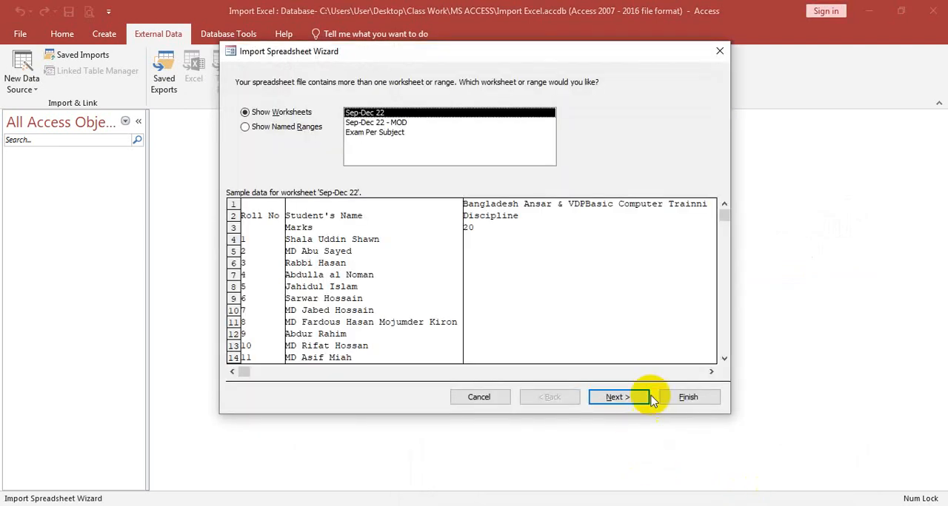
Examine the sample data of the Sep-Dec 22, Sep-Dec 22 - MOD and Exam Per Subject worksheets
click(371, 126)
click(374, 133)
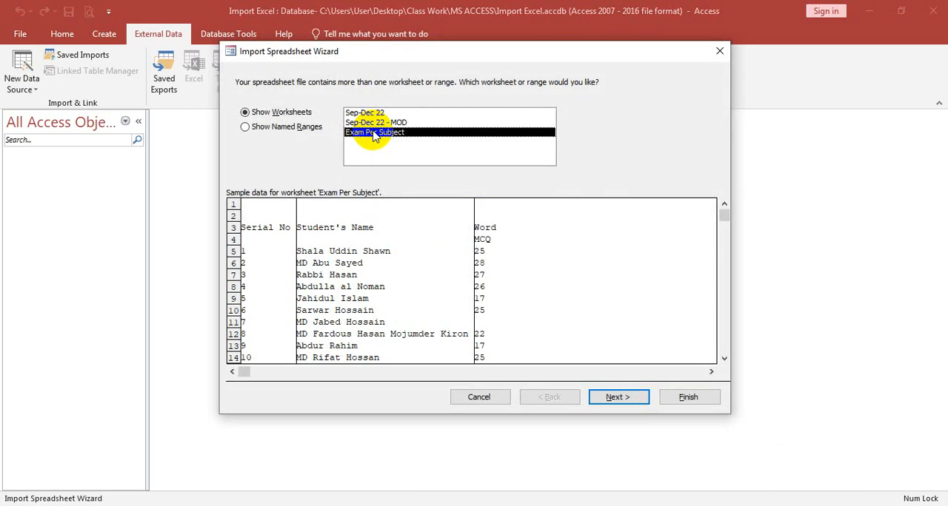
click(364, 112)
click(367, 122)
click(370, 133)
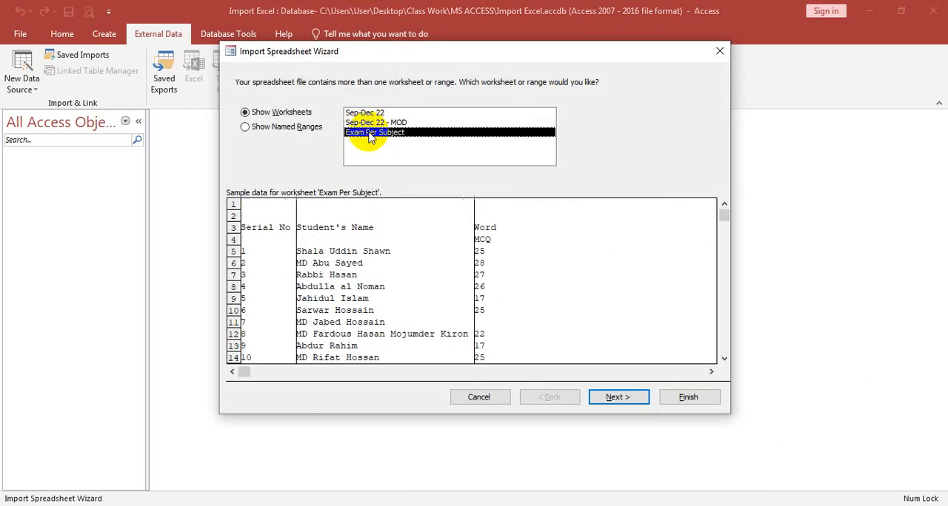
click(374, 123)
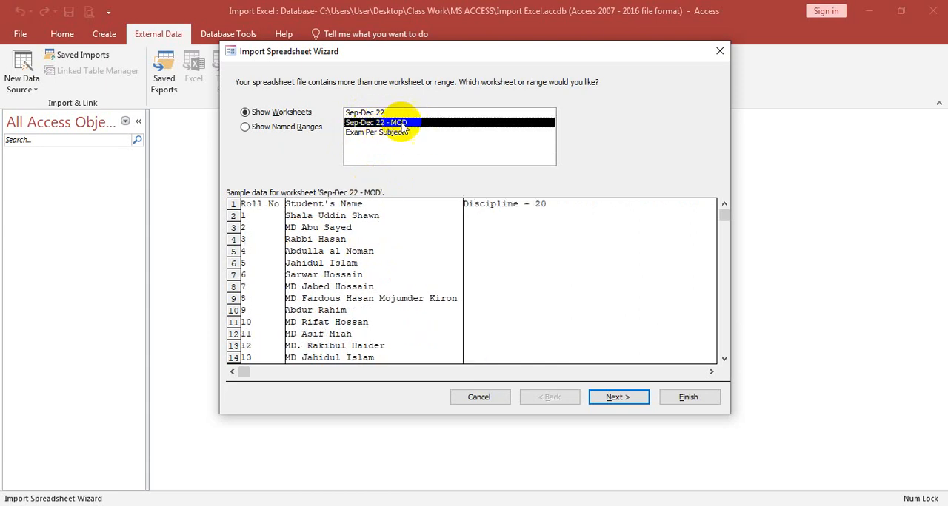
click(371, 133)
click(374, 113)
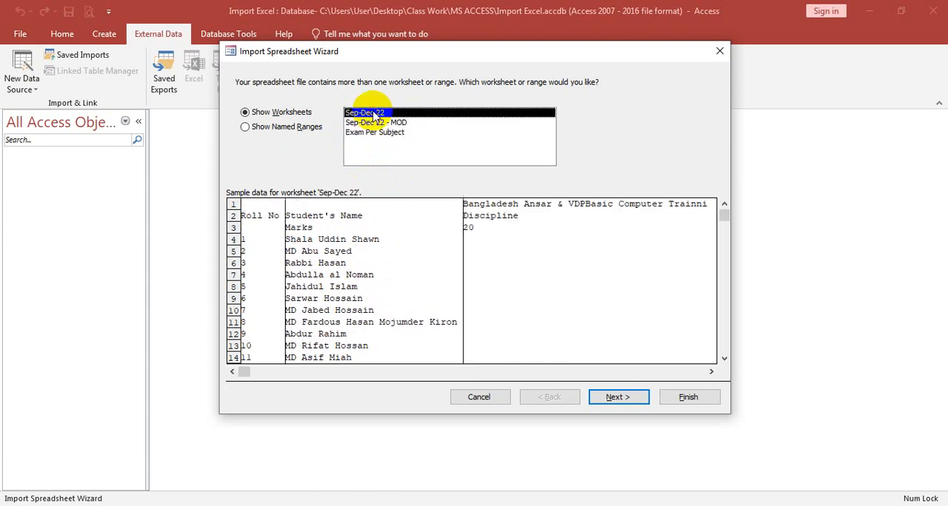
Select the Sep-Dec 22 - MOD worksheet for import and use its first row as column headings
click(374, 123)
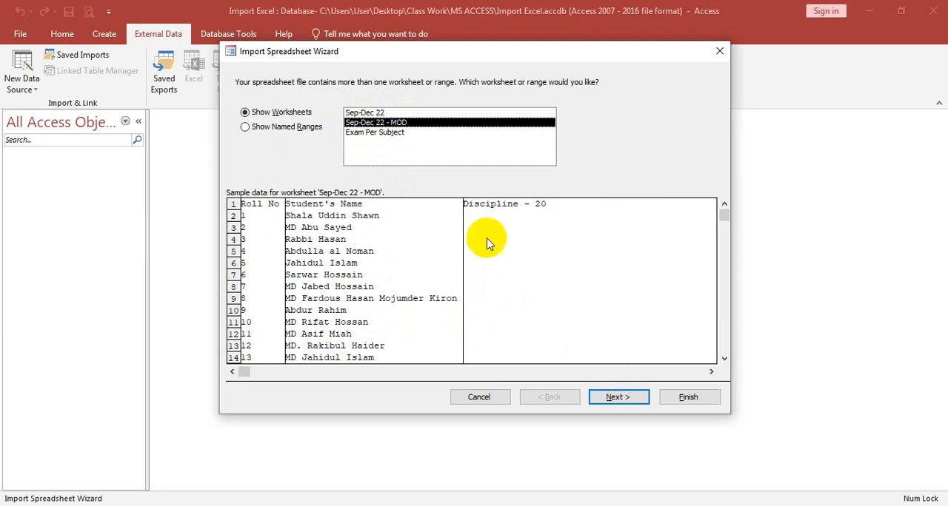
click(618, 397)
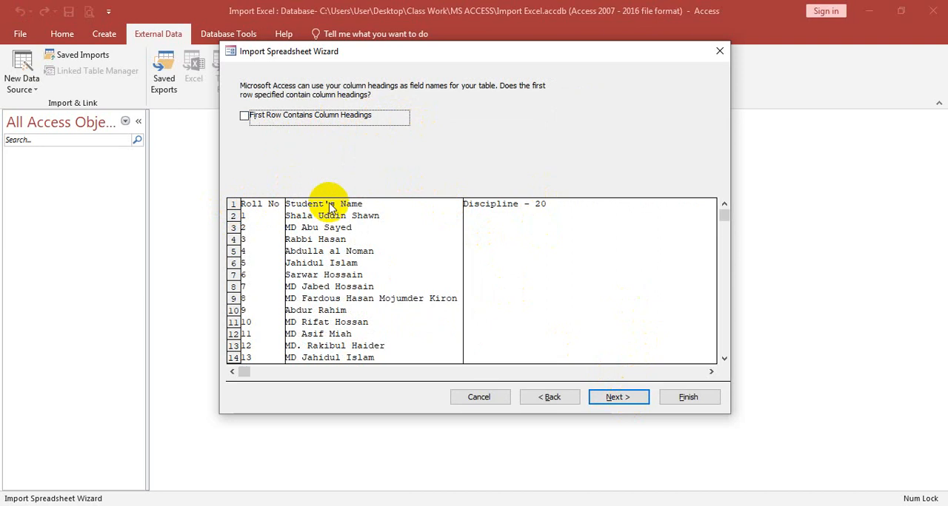
click(246, 119)
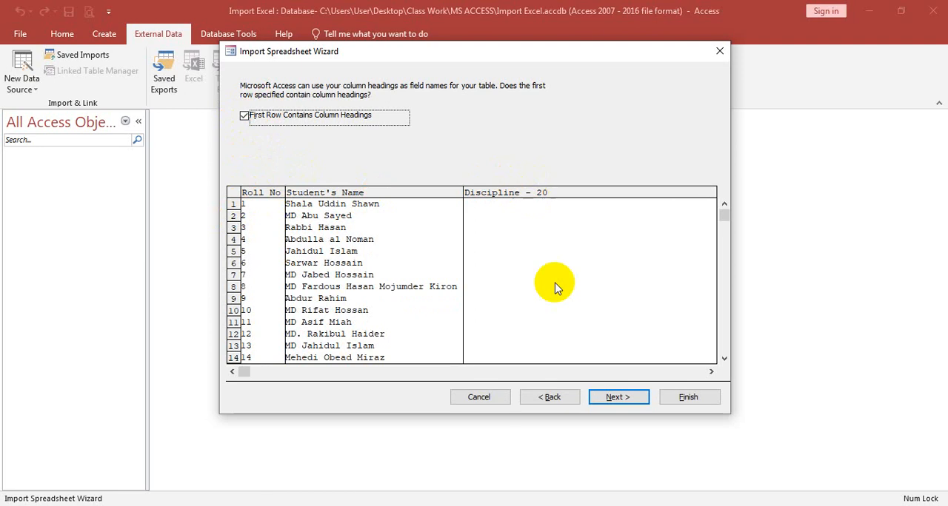
click(616, 398)
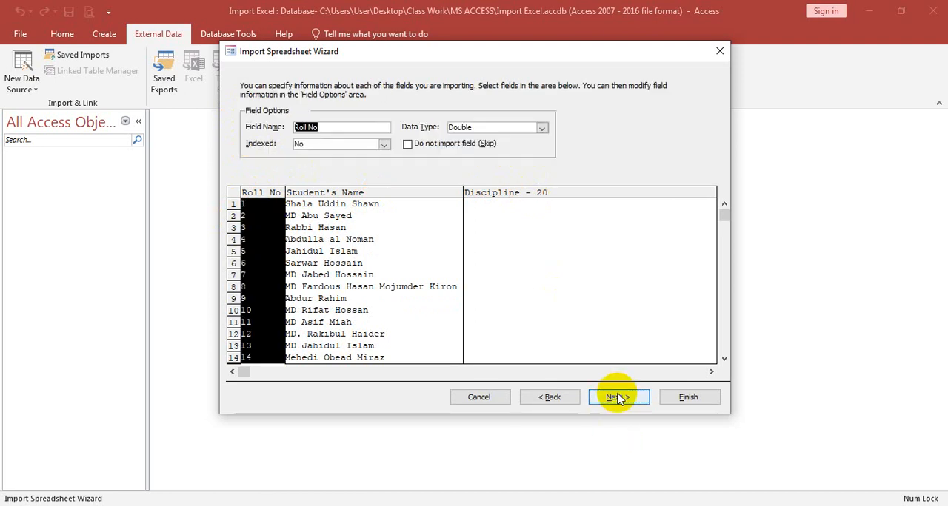
Keep Short Text for the Student's Name field and set the Discipline - 20 field's data type to Long Integer
click(334, 197)
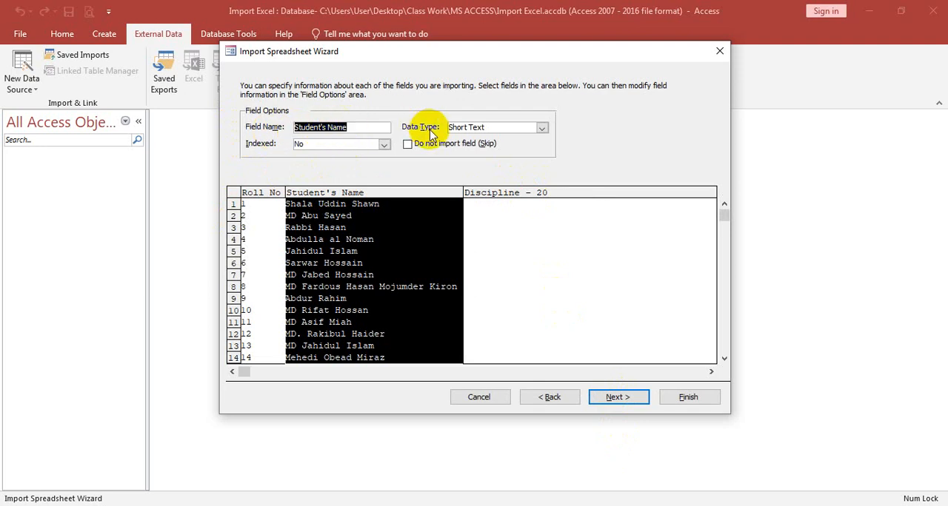
click(541, 127)
click(543, 128)
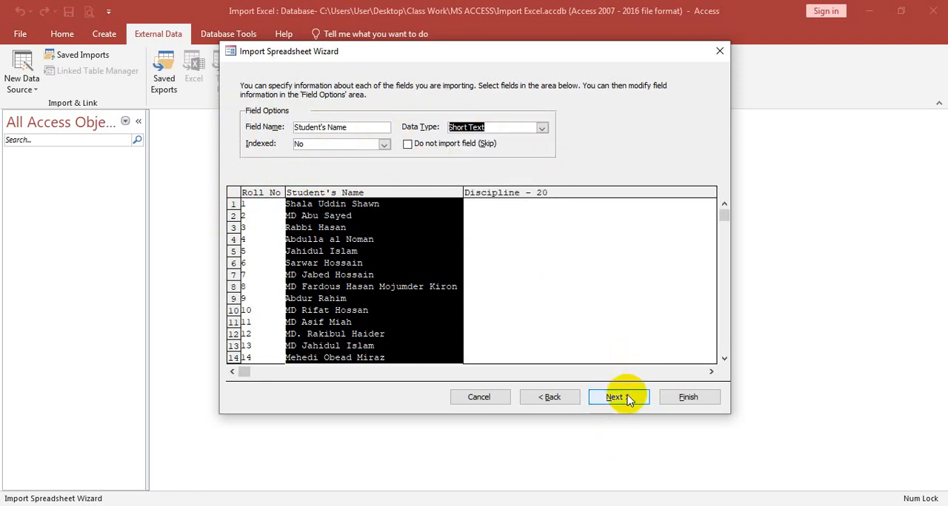
click(513, 192)
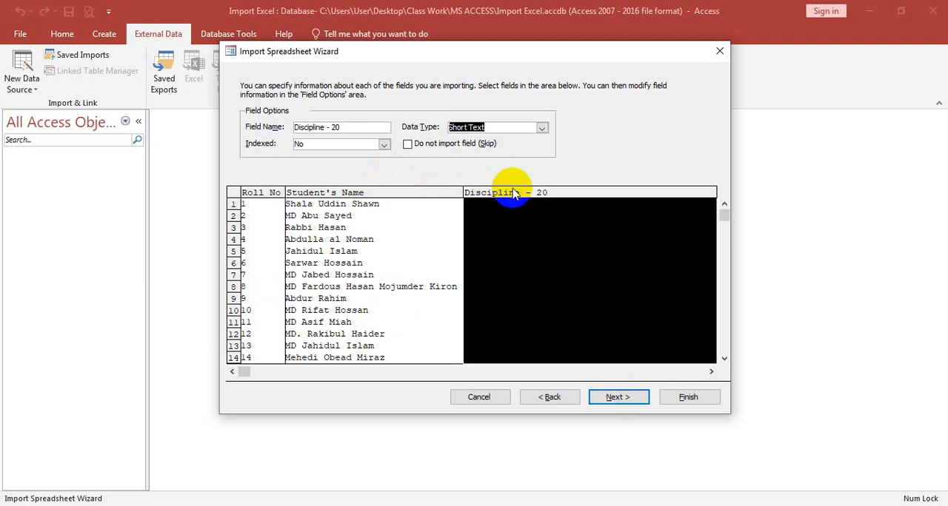
click(542, 128)
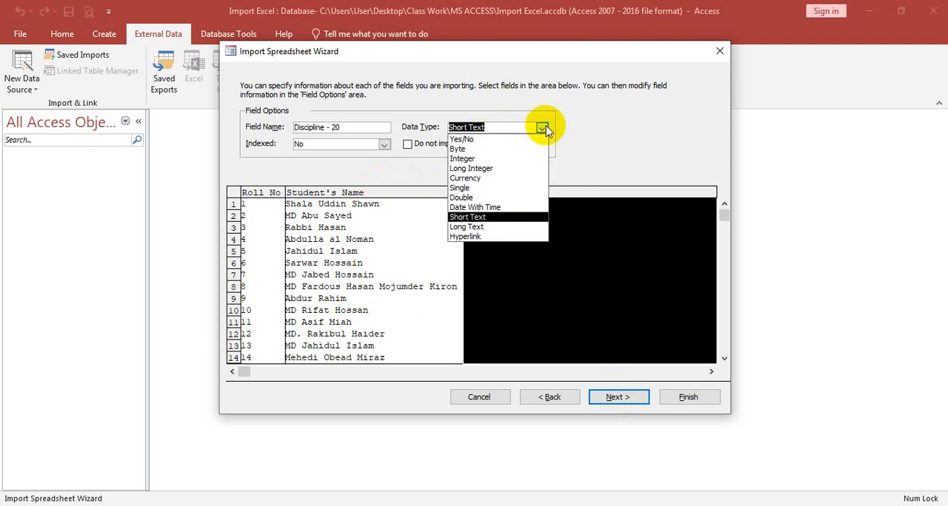
click(490, 169)
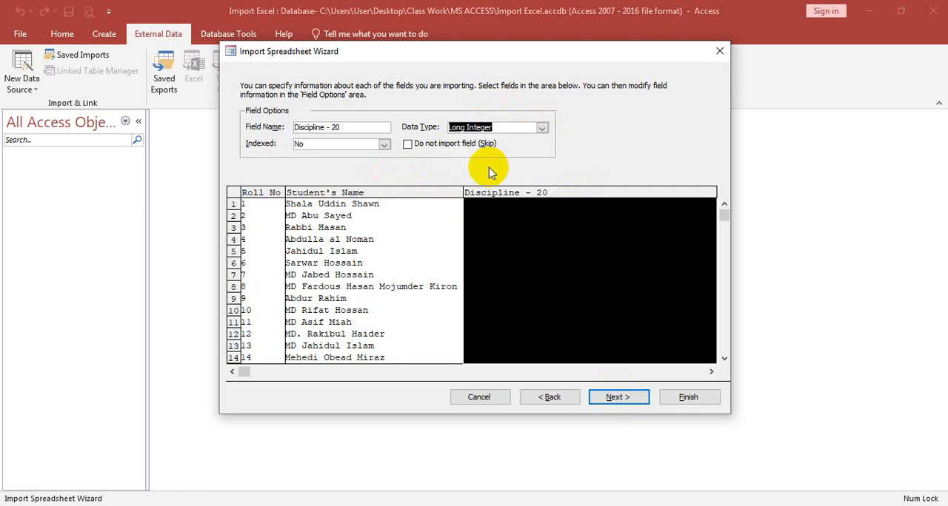
click(625, 394)
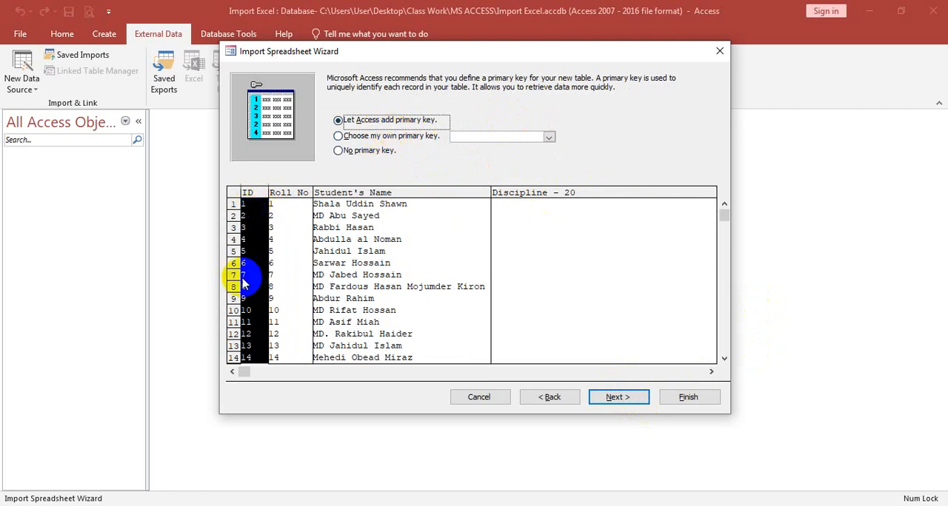
Import the worksheet with no primary key into a table named Sep-Dec 22 - MOD, without saving the import steps
click(356, 150)
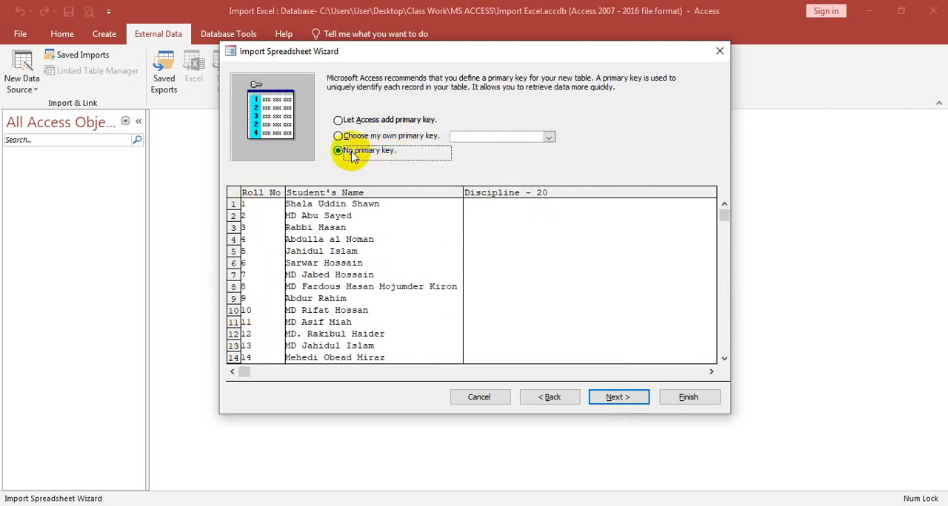
click(617, 397)
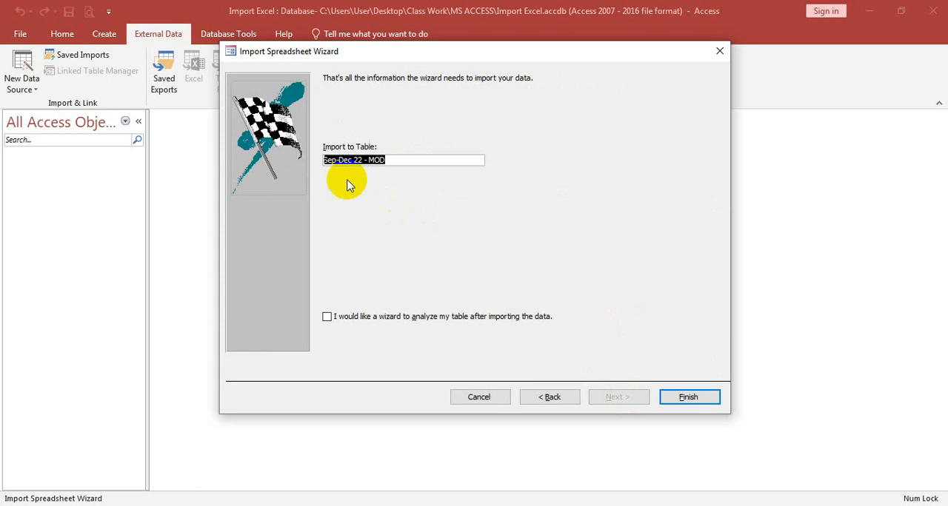
click(705, 398)
click(692, 435)
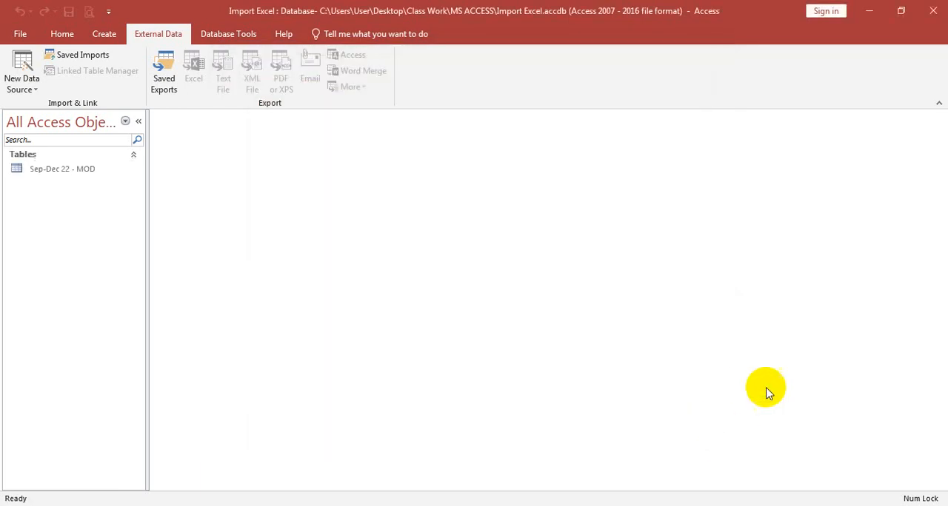
Open the Sep-Dec 22 - MOD table and review its columns from Roll No through Remarks
double_click(72, 169)
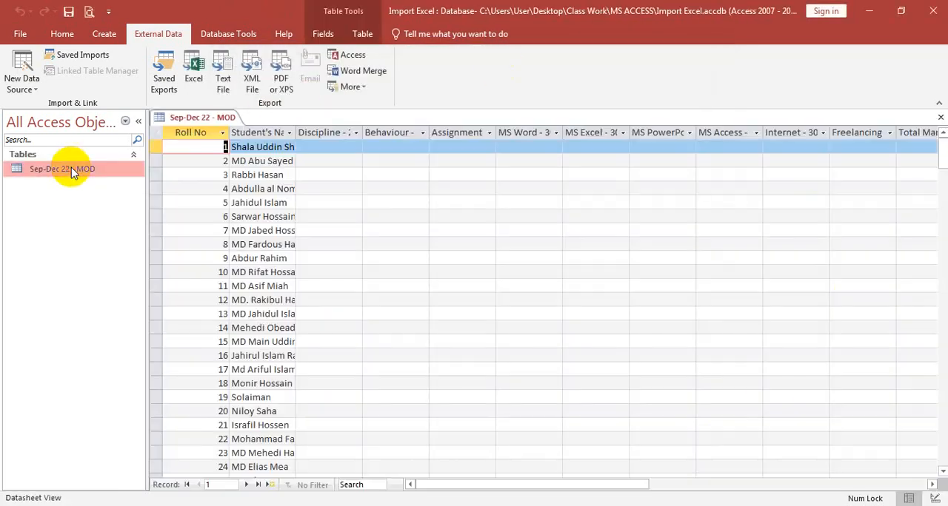
drag(450, 488, 569, 492)
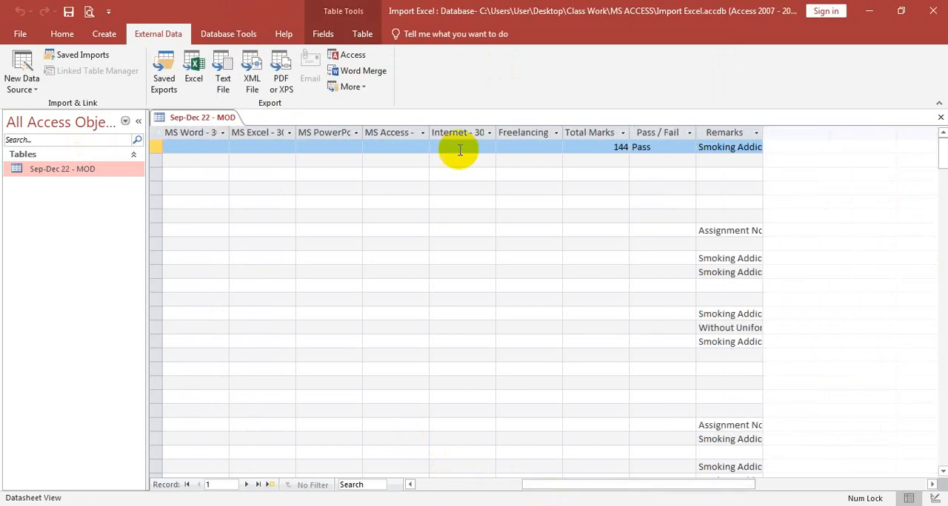
drag(597, 487, 445, 484)
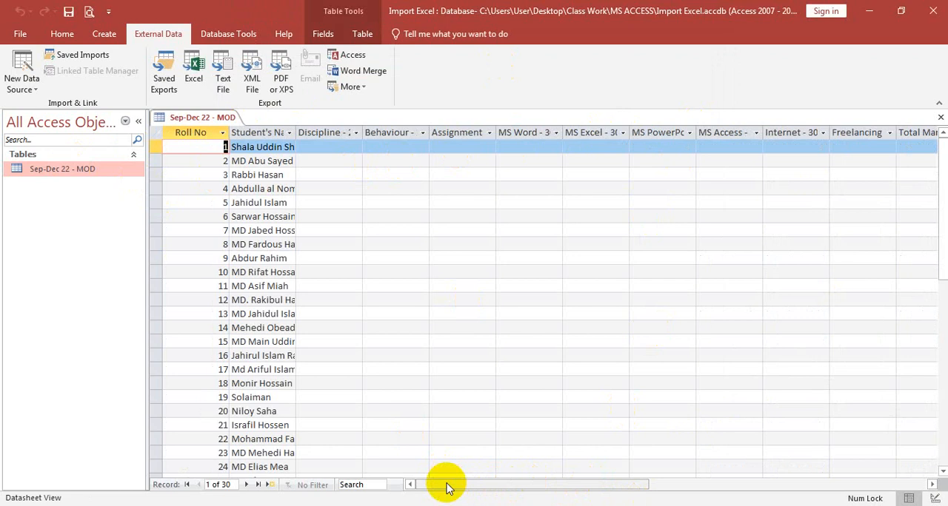
drag(447, 487, 659, 484)
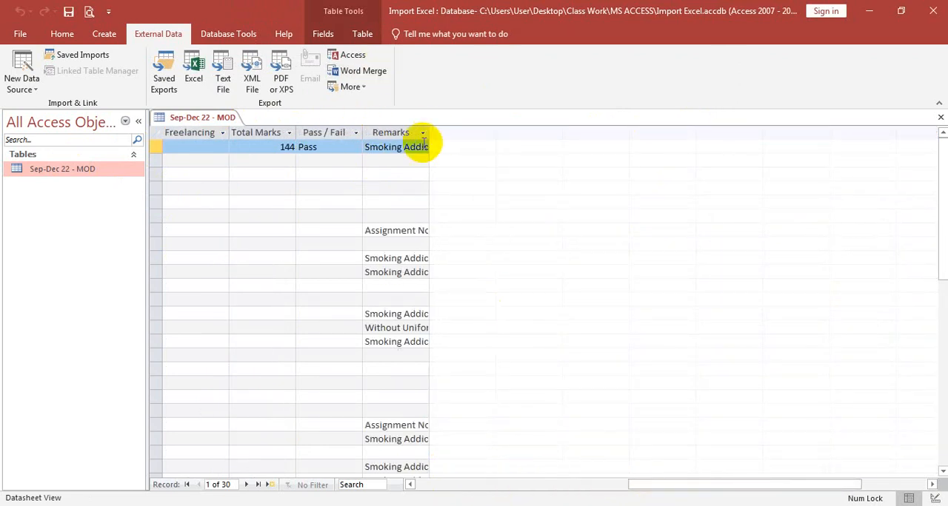
Widen the Remarks column until its text fits and sort the table by Remarks in ascending order
drag(429, 126, 577, 134)
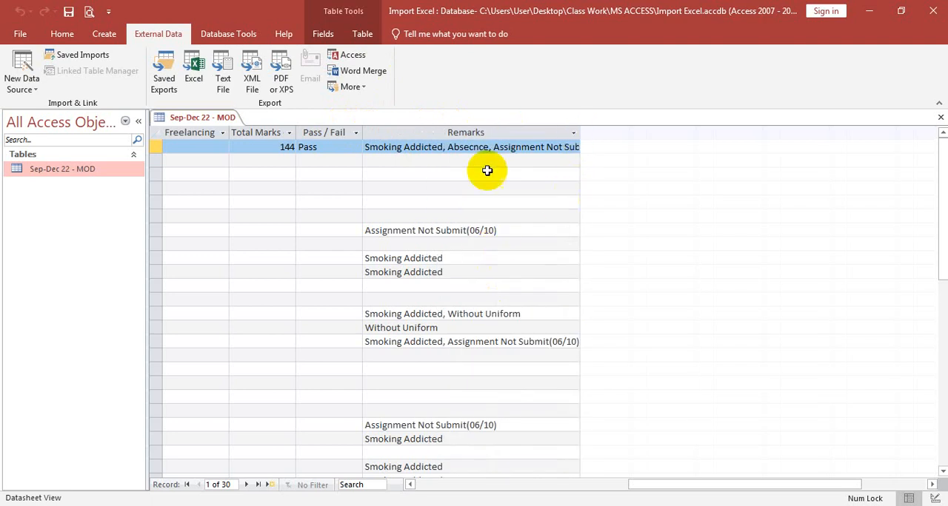
click(575, 132)
click(698, 147)
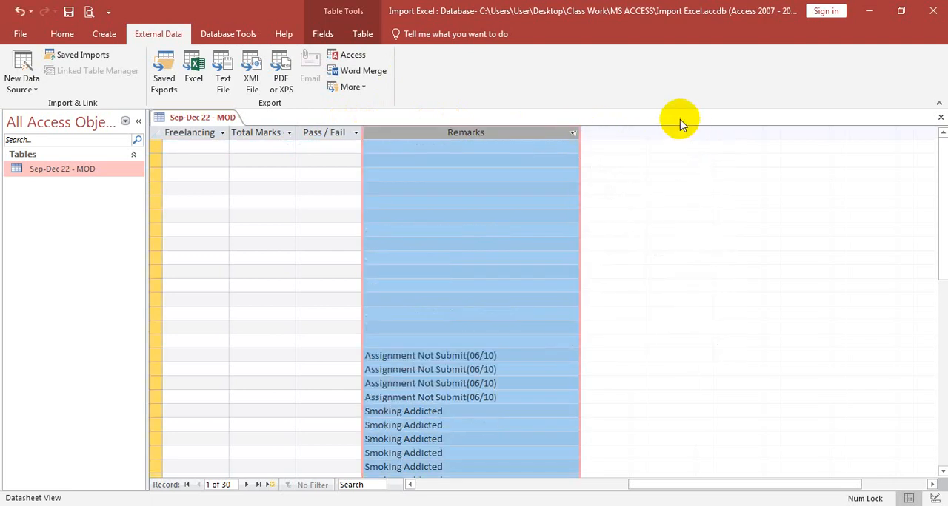
drag(579, 129, 686, 128)
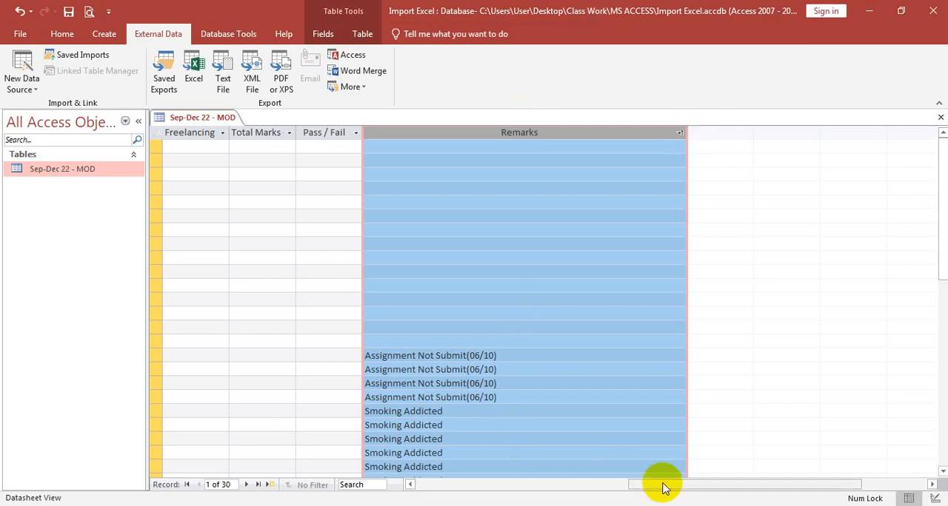
drag(662, 488, 376, 482)
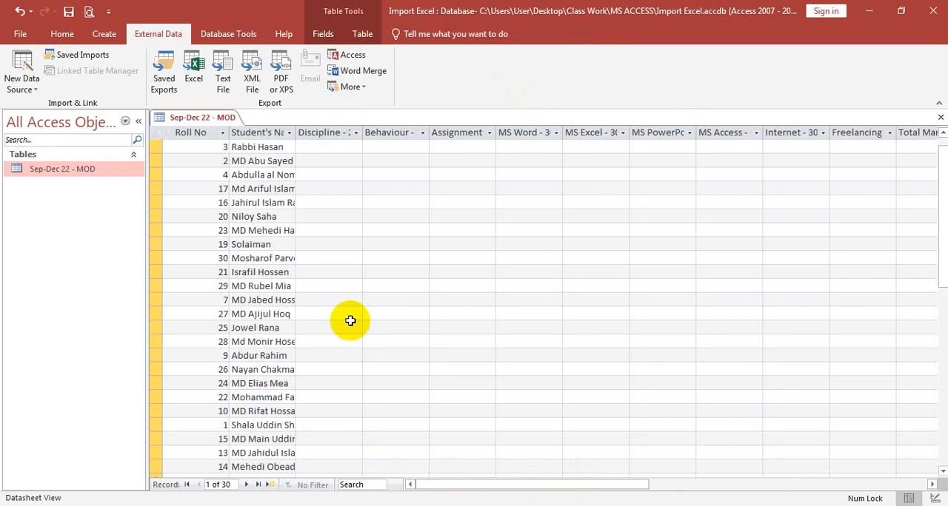
scroll(350, 320, down, 4)
scroll(350, 320, up, 6)
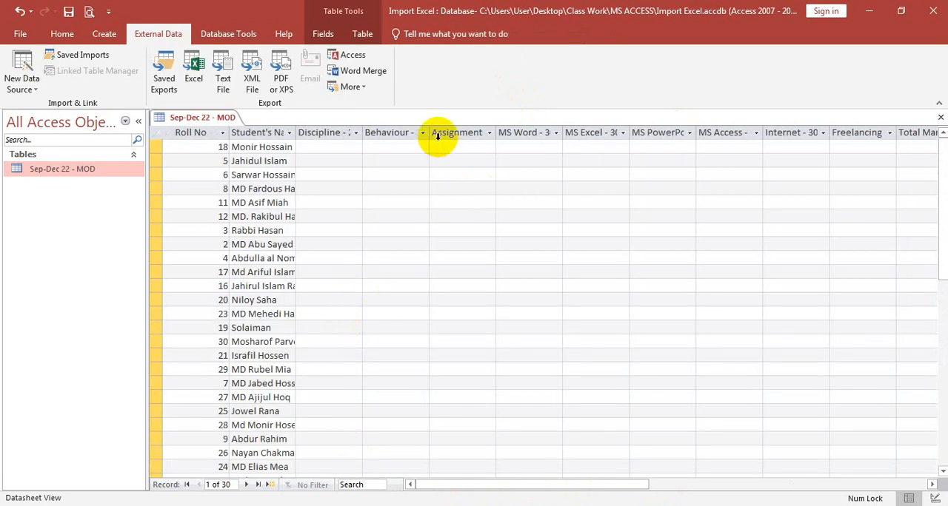
drag(501, 490, 437, 493)
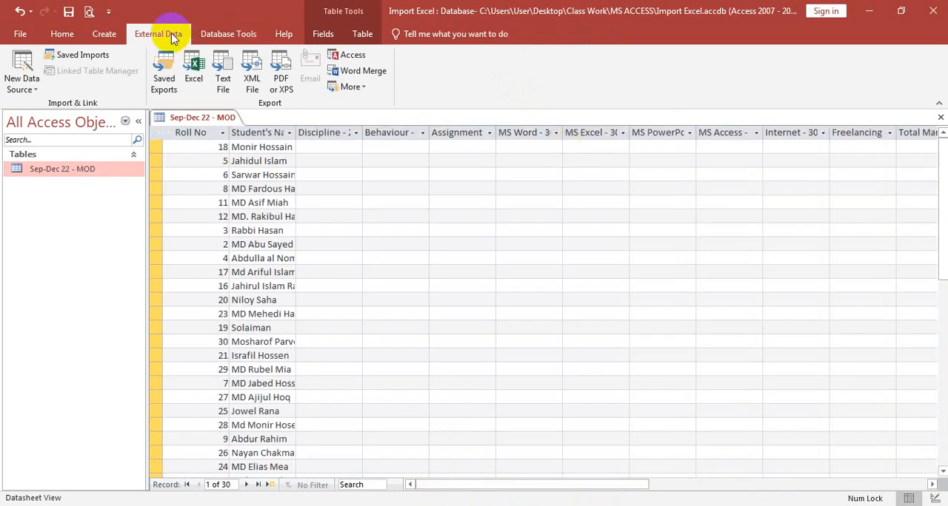
Start another Excel import with Student Daily Marks.xlsx from the Student Information folder as the source for a new table
click(20, 80)
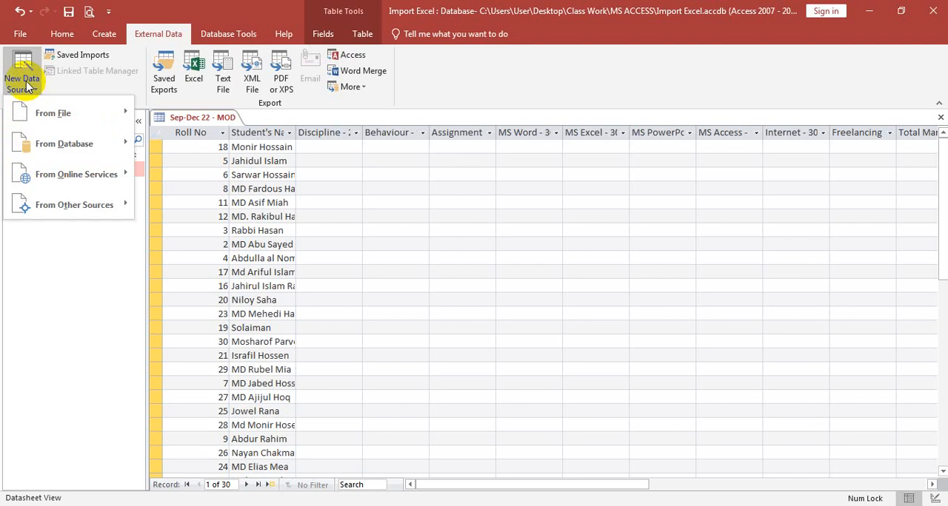
mouse_move(47, 111)
click(175, 115)
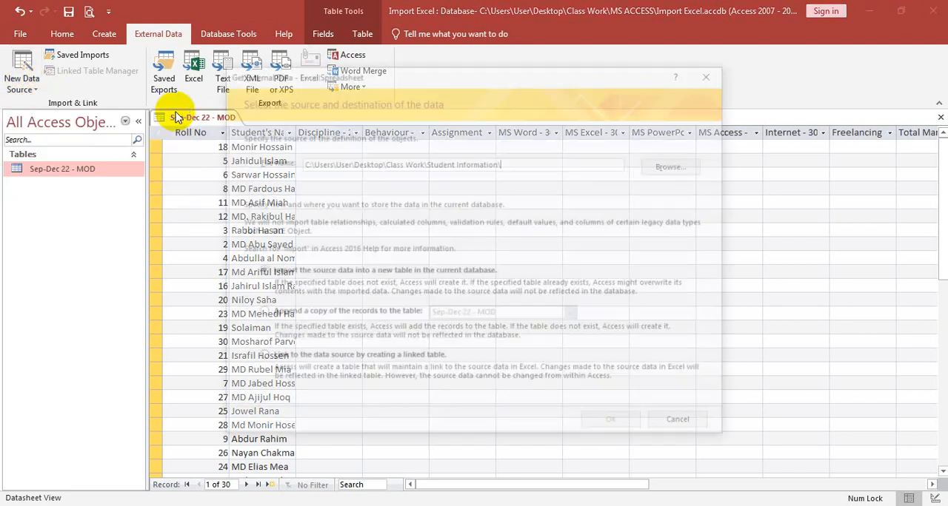
click(676, 164)
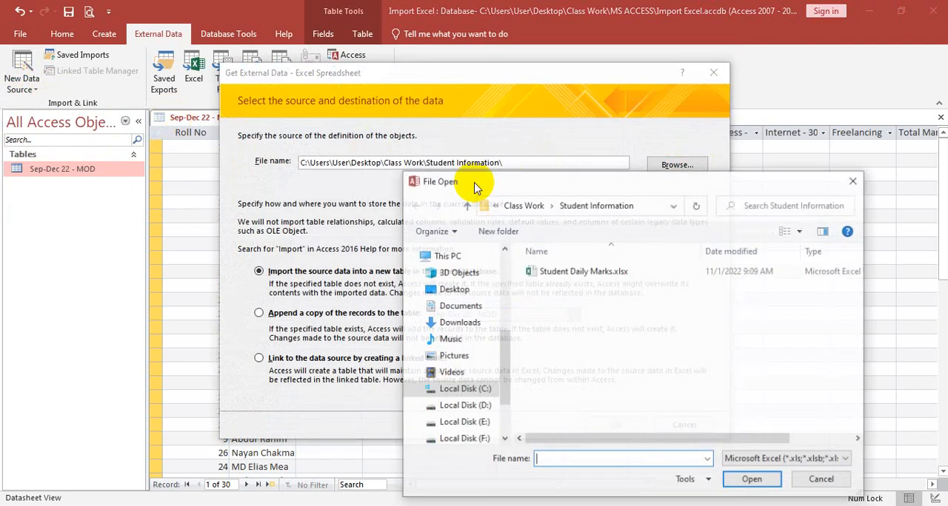
click(592, 270)
click(752, 480)
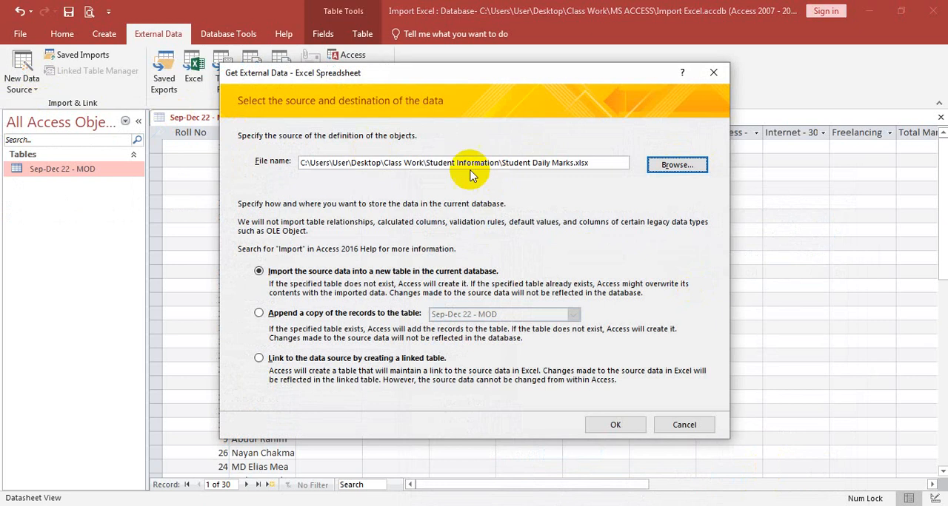
click(615, 425)
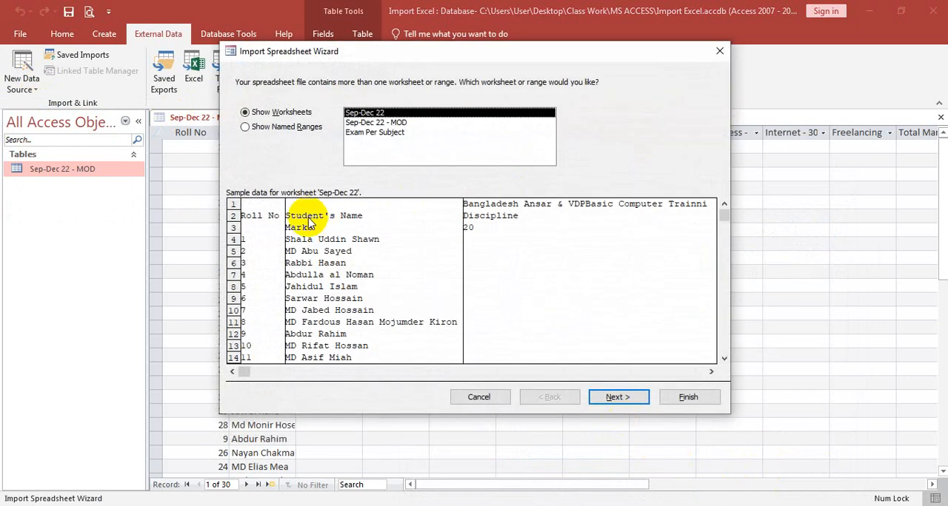
Select the Exam Per Subject worksheet for import and leave its first row unused as column headings
click(379, 134)
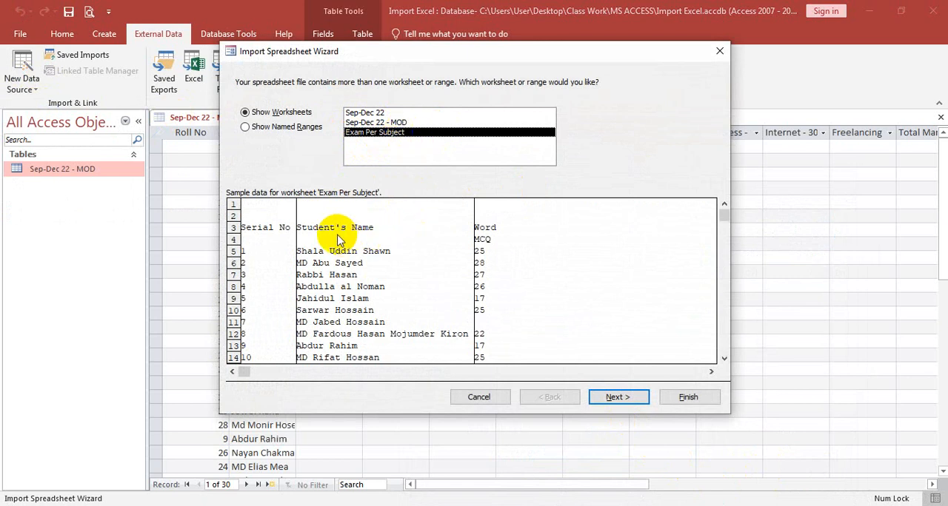
click(616, 397)
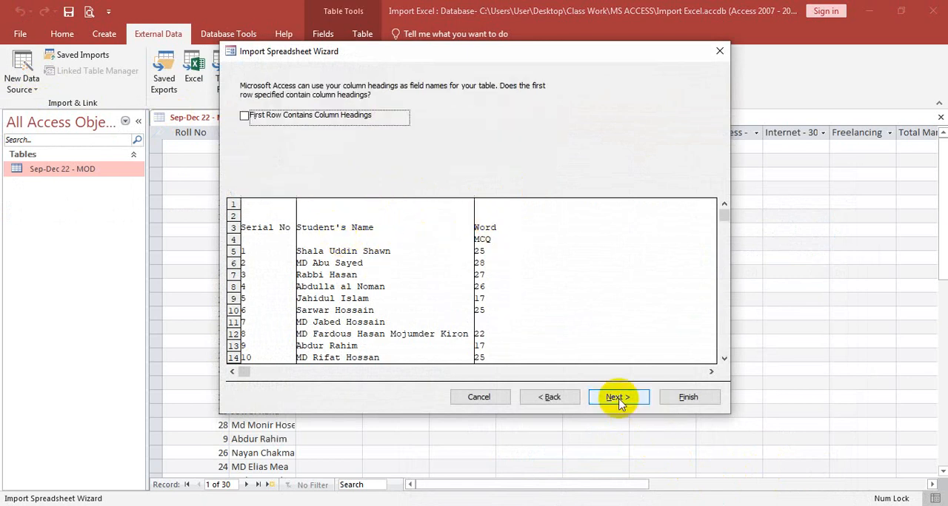
click(305, 120)
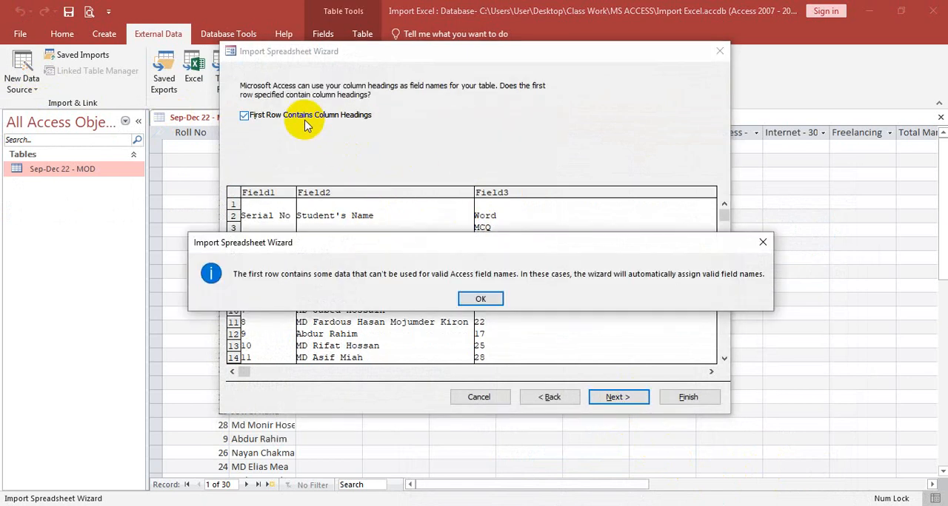
click(480, 299)
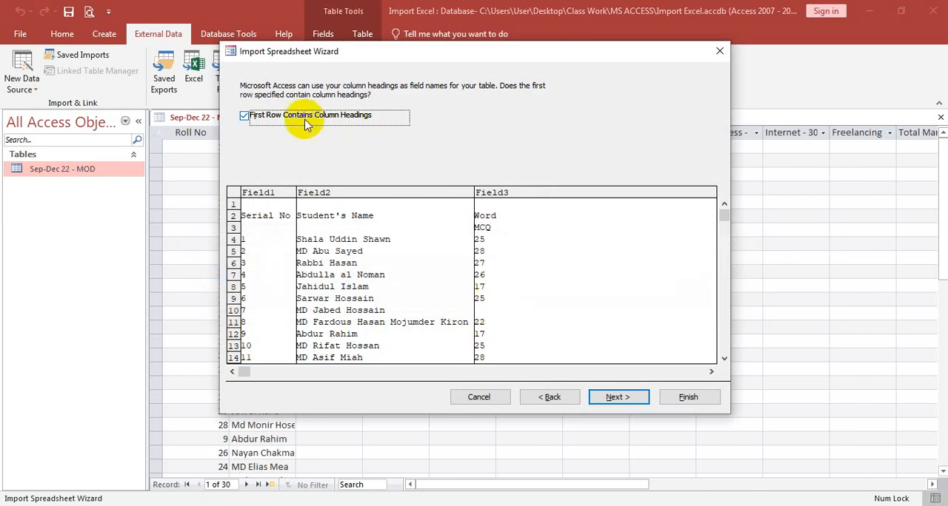
click(245, 117)
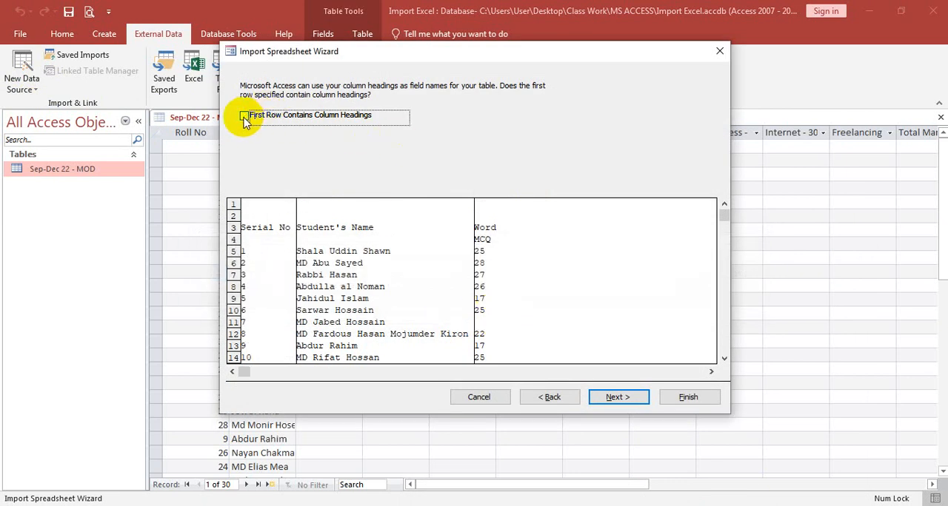
click(629, 399)
Keep the default field options and import with no primary key into the Exam Per Subject table, without saving the import steps
click(630, 400)
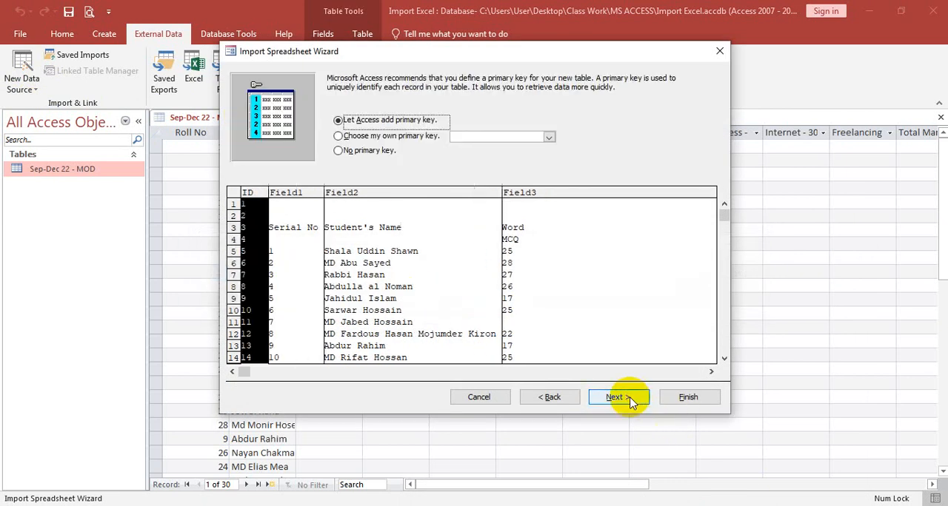
click(396, 151)
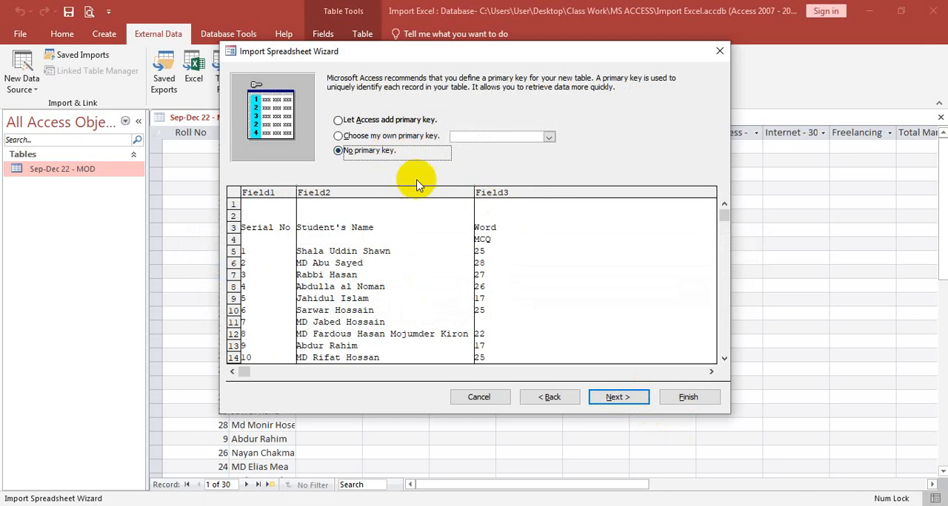
click(630, 400)
click(688, 396)
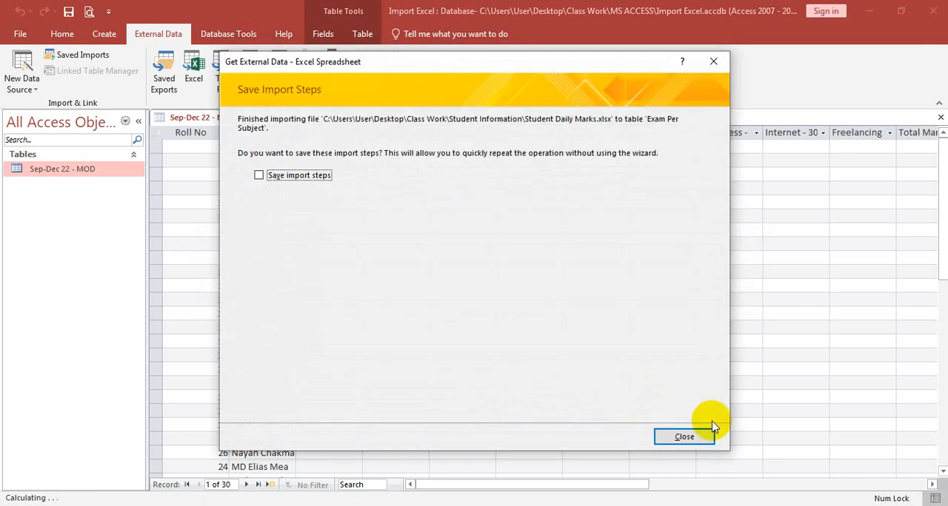
click(707, 437)
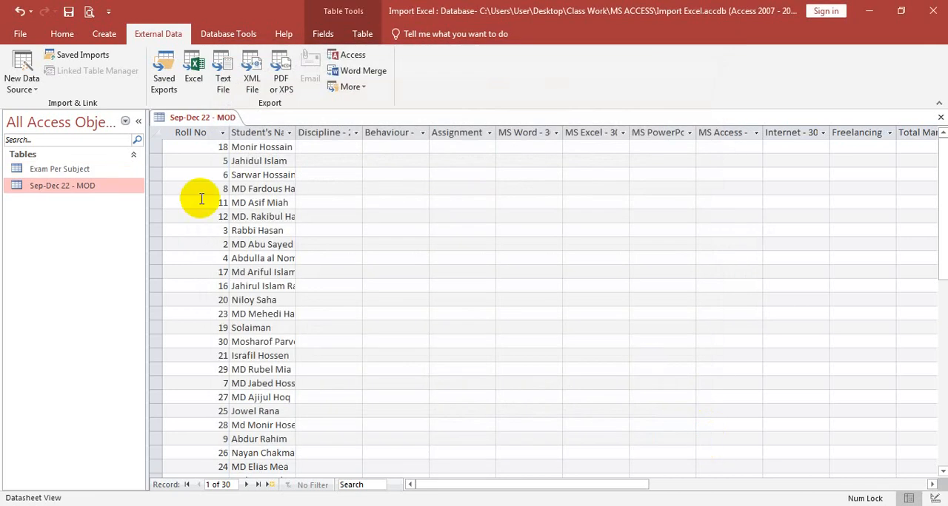
Open the Exam Per Subject table and review its imported records
double_click(64, 170)
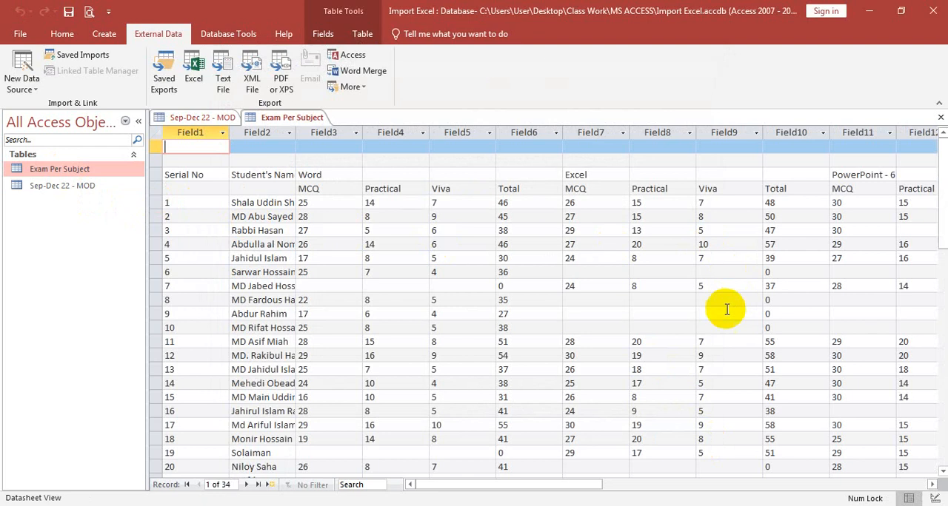
scroll(726, 311, down, 6)
scroll(724, 314, up, 6)
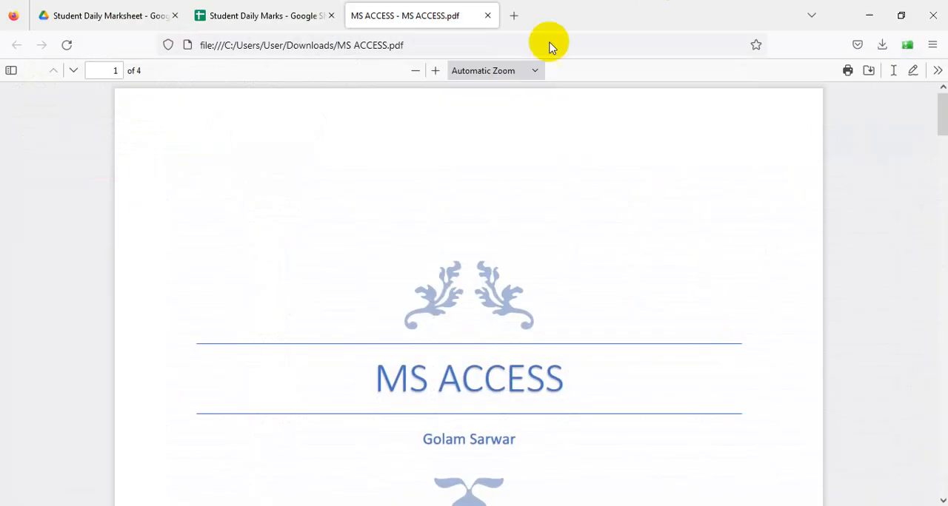
Switch to the Student Daily Marks spreadsheet in Google Sheets and examine the Sep-Dec 22 and Exam Per Subject sheets against the imported tables
click(301, 12)
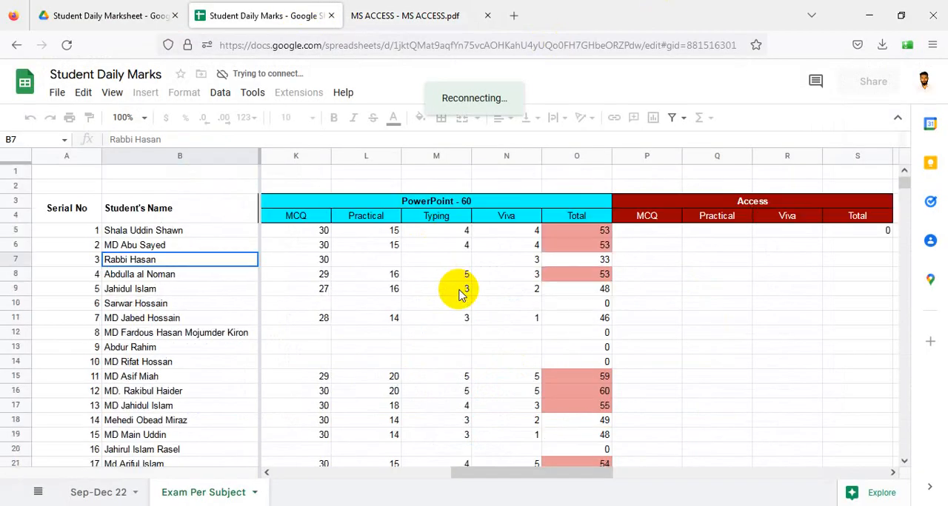
click(114, 494)
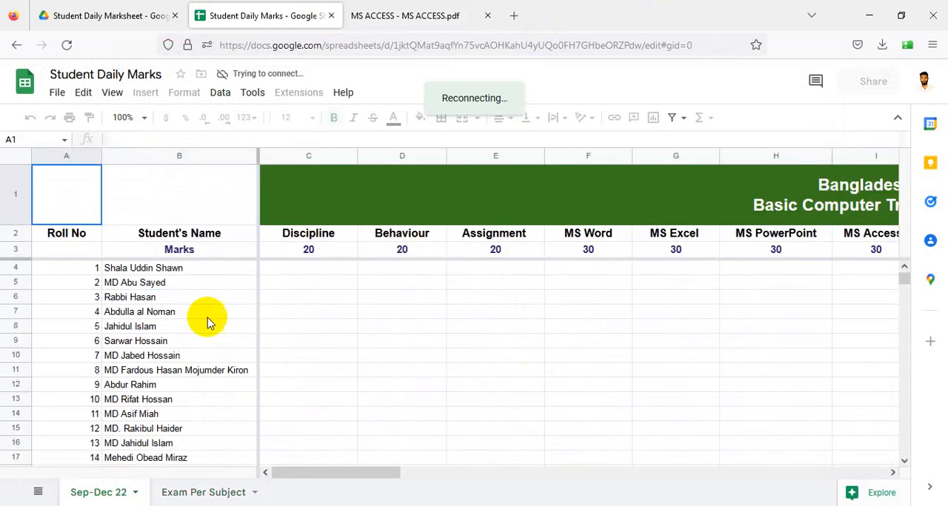
click(210, 492)
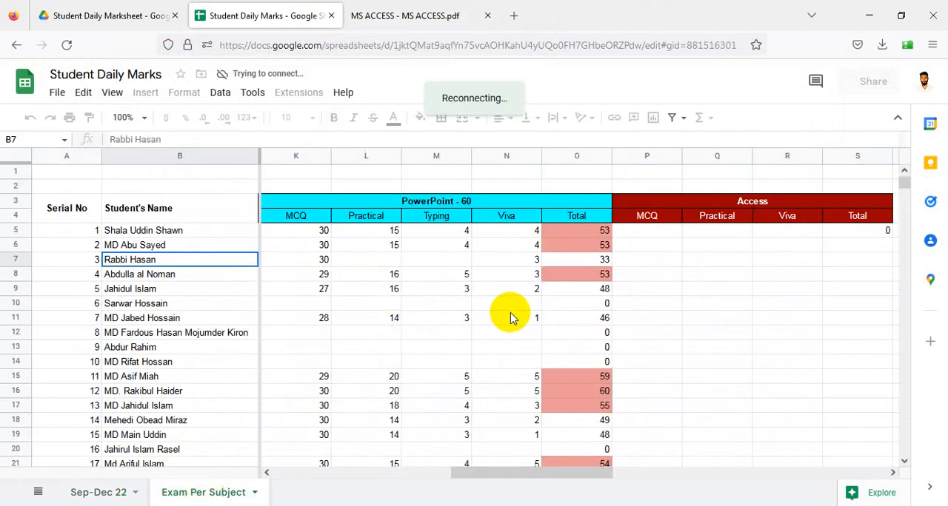
drag(603, 474, 459, 494)
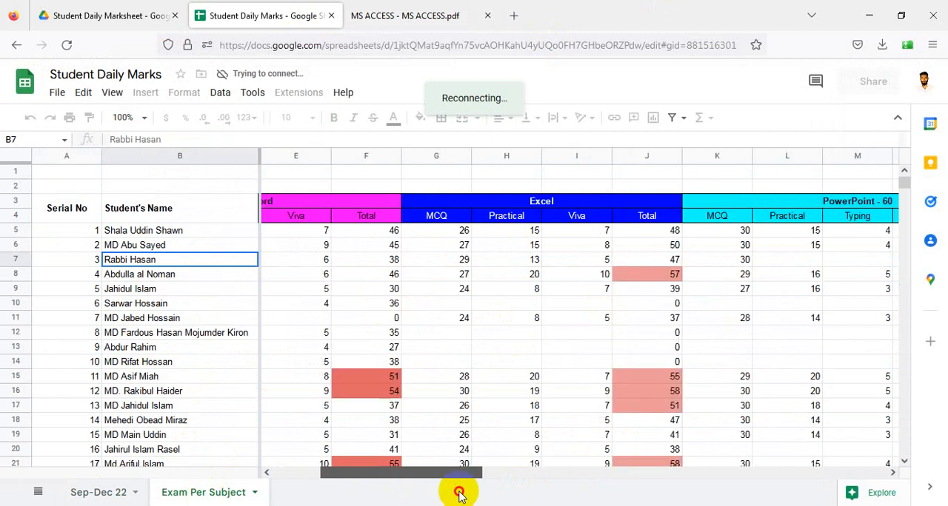
scroll(387, 388, down, 2)
scroll(533, 345, down, 4)
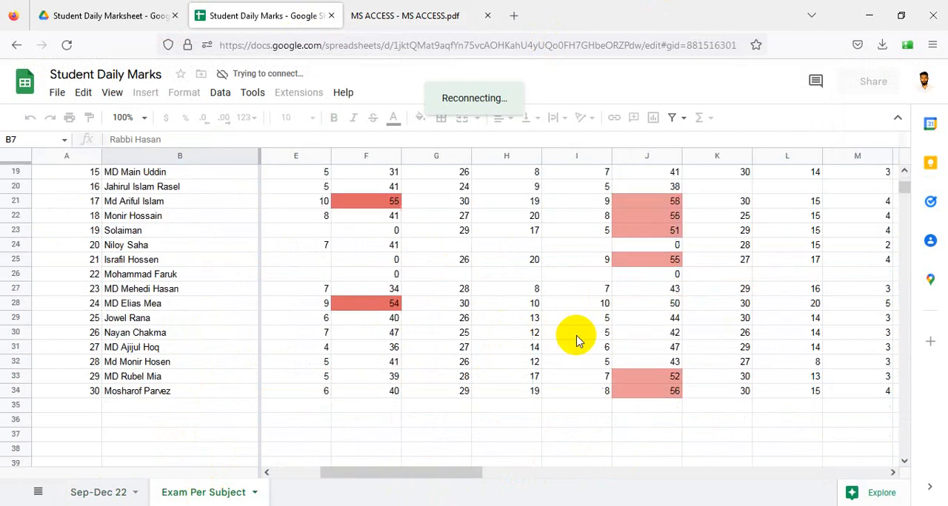
scroll(576, 341, down, 3)
scroll(576, 340, up, 9)
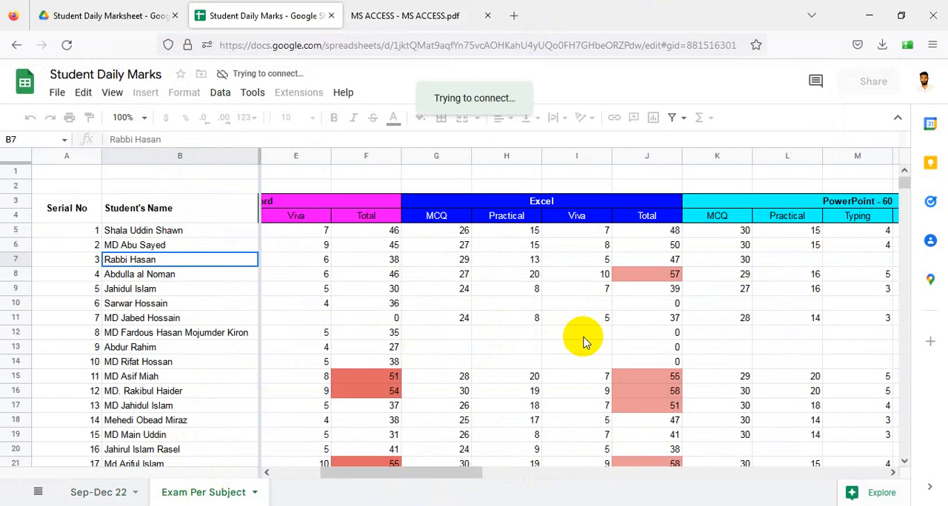